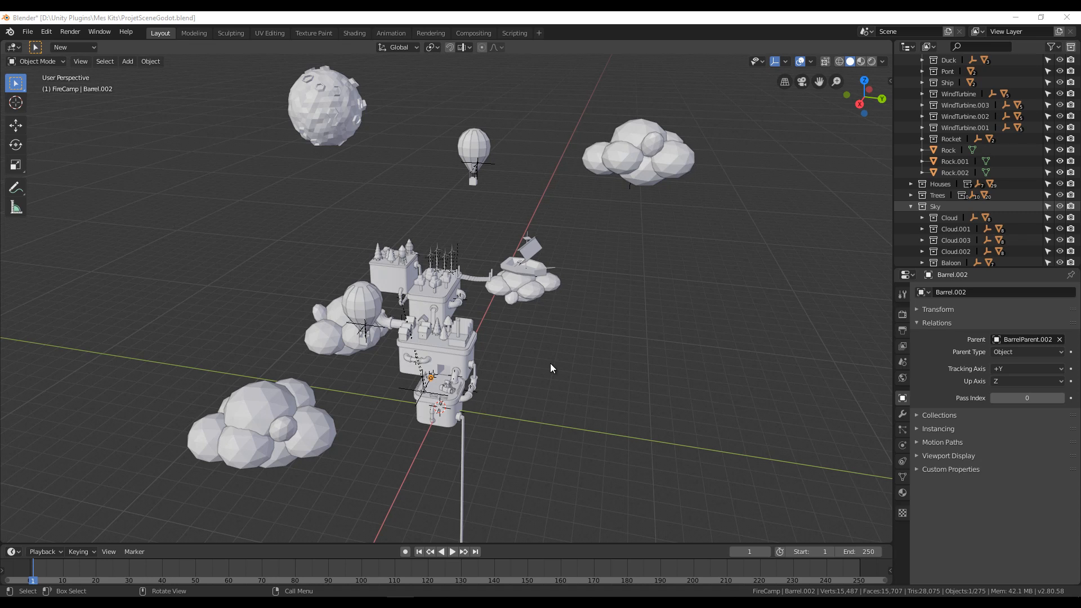
# Step: Examine the floating village from several angles, focusing on the cave platform with houses and a factory
pyautogui.moveTo(531, 370); pyautogui.dragTo(491, 379, button='middle')
pyautogui.scroll(3, 491, 380)
pyautogui.scroll(-3, 485, 384)
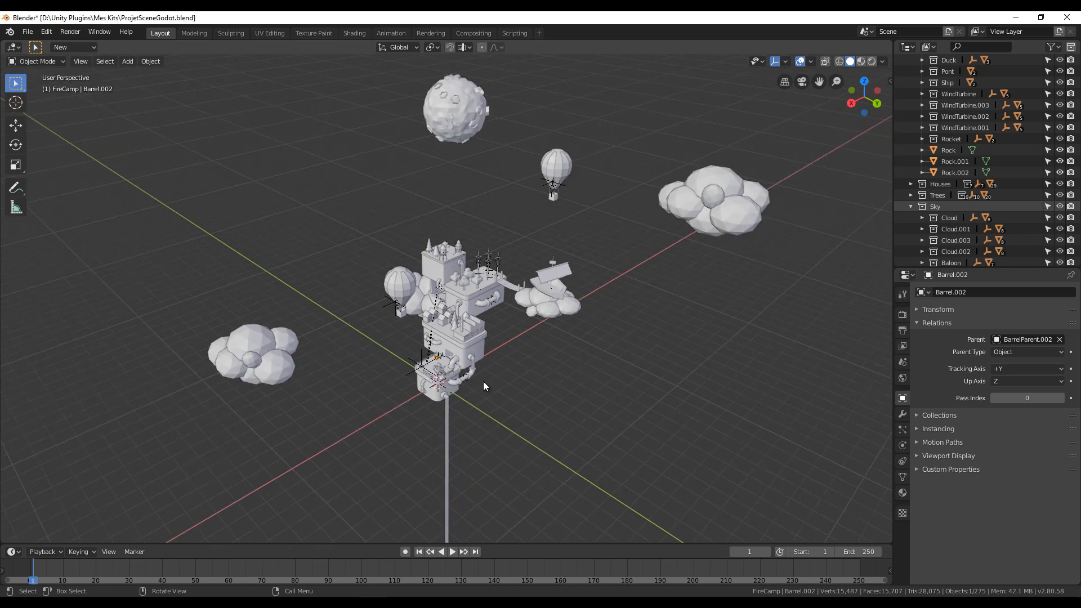
pyautogui.scroll(5, 486, 381)
pyautogui.moveTo(497, 380); pyautogui.dragTo(525, 237, button='middle')
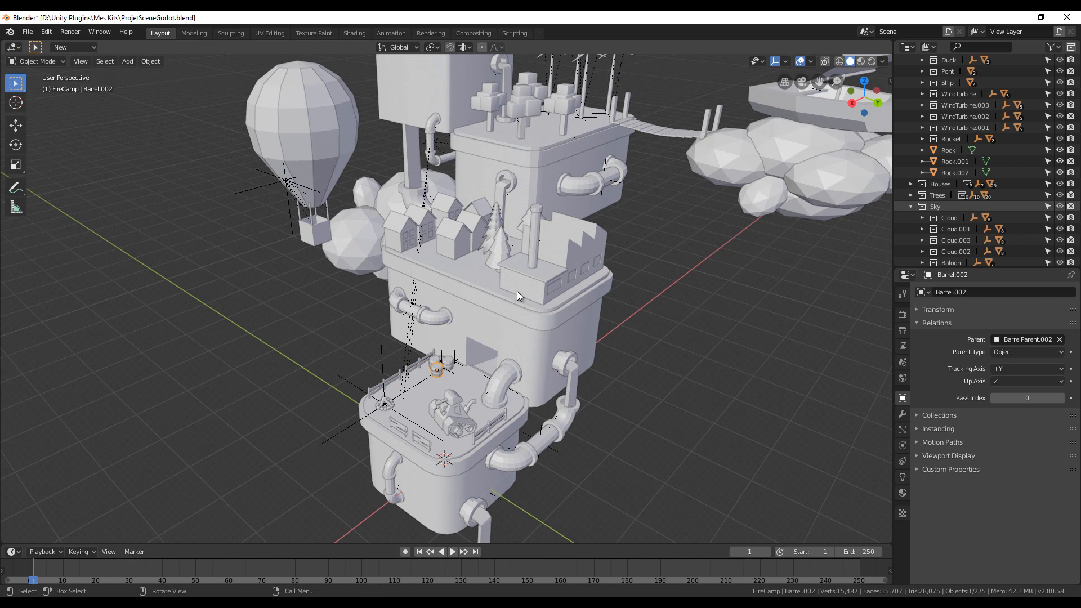
pyautogui.scroll(-4, 516, 292)
pyautogui.scroll(8, 519, 282)
pyautogui.click(467, 308)
pyautogui.scroll(-3, 521, 296)
pyautogui.scroll(4, 499, 288)
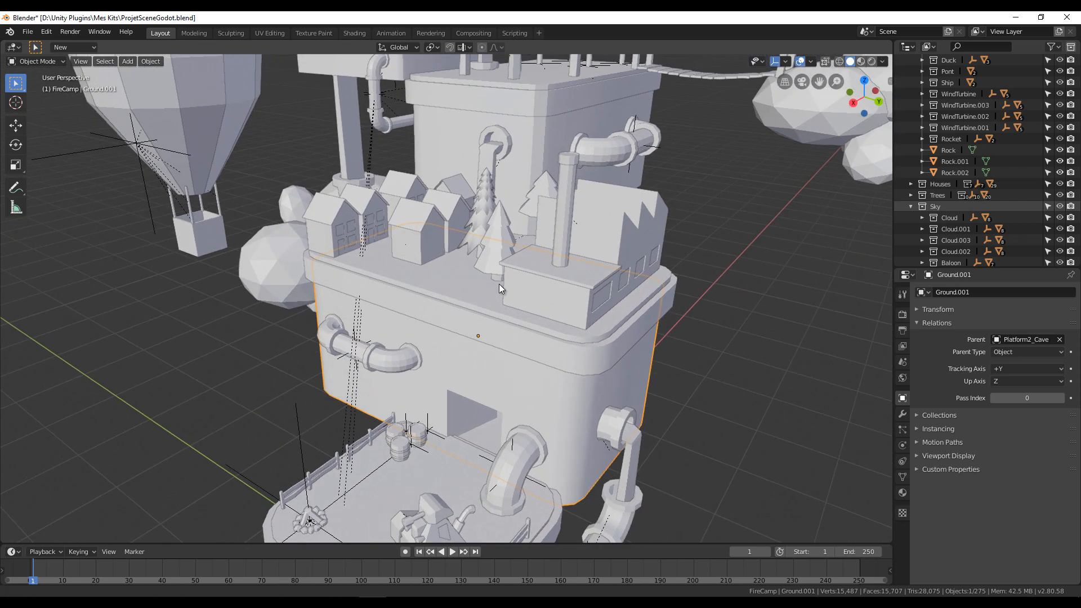
# Step: Inspect one of the houses on the cave platform, and frame the leaves of a blocky tree on the platform above
pyautogui.keyDown('shift'); pyautogui.moveTo(499, 284); pyautogui.dragTo(380, 532, button='middle'); pyautogui.keyUp('shift')
pyautogui.scroll(3, 454, 359)
pyautogui.scroll(-3, 389, 422)
pyautogui.moveTo(395, 412); pyautogui.dragTo(366, 432, button='middle')
pyautogui.scroll(5, 394, 378)
pyautogui.click(426, 314)
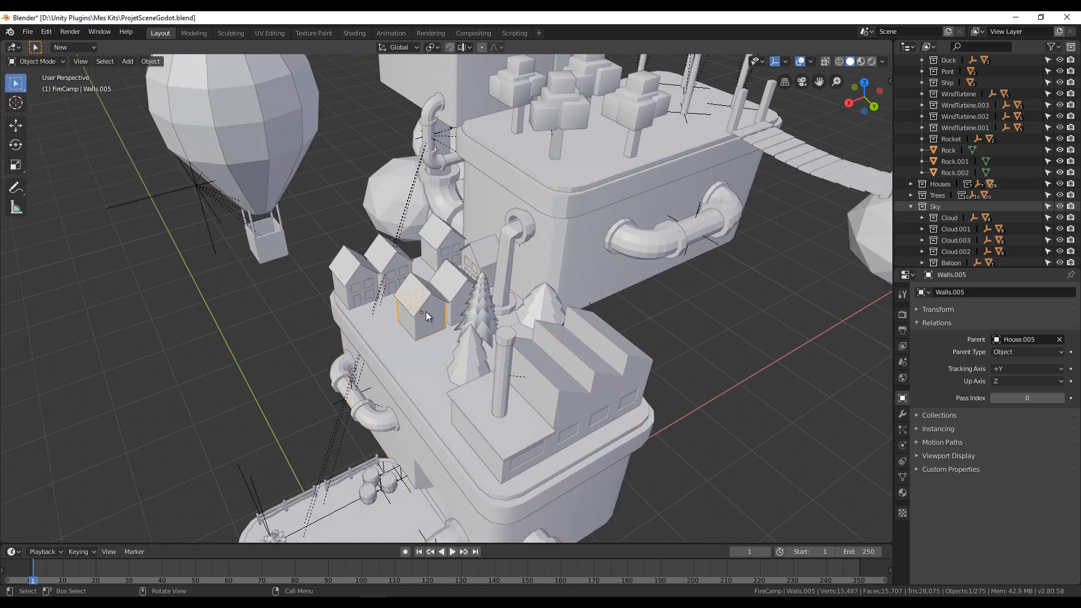
pyautogui.click(568, 125)
pyautogui.press('KP_Decimal')
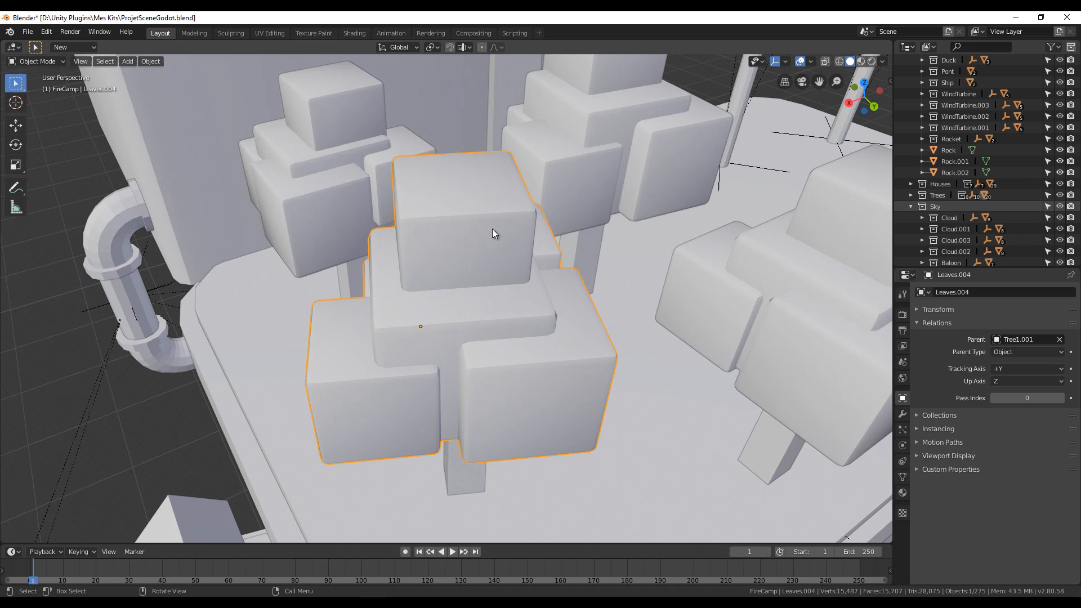
# Step: Inspect individual parts of the platforms, including the corner pipe beside the lowest platform, and review the village as a whole
pyautogui.scroll(-4, 445, 326)
pyautogui.moveTo(444, 326); pyautogui.dragTo(406, 149, button='middle')
pyautogui.scroll(-3, 488, 306)
pyautogui.scroll(-2, 473, 311)
pyautogui.click(661, 185)
pyautogui.moveTo(620, 201); pyautogui.dragTo(563, 214, button='middle')
pyautogui.click(418, 426)
pyautogui.click(384, 441)
pyautogui.moveTo(391, 451); pyautogui.dragTo(433, 343, button='middle')
pyautogui.keyDown('shift'); pyautogui.moveTo(402, 230); pyautogui.dragTo(451, 269, button='middle'); pyautogui.keyUp('shift')
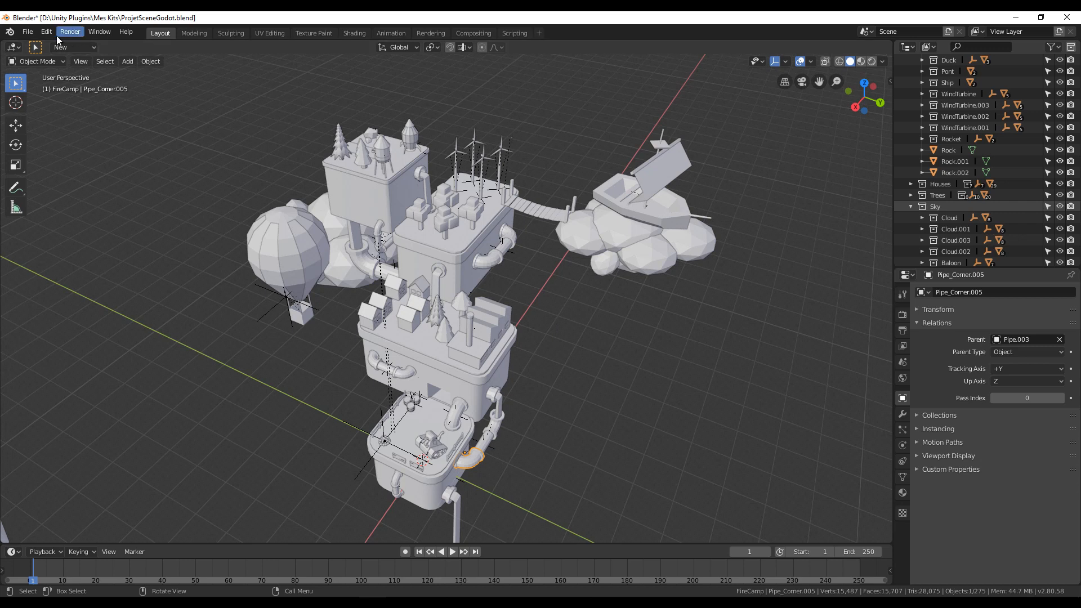
# Step: Switch to the Godot Engine project LowPoly_3D_Sky_Village
pyautogui.click(32, 32)
pyautogui.moveTo(64, 248)
pyautogui.moveTo(346, 602)
pyautogui.click(406, 560)
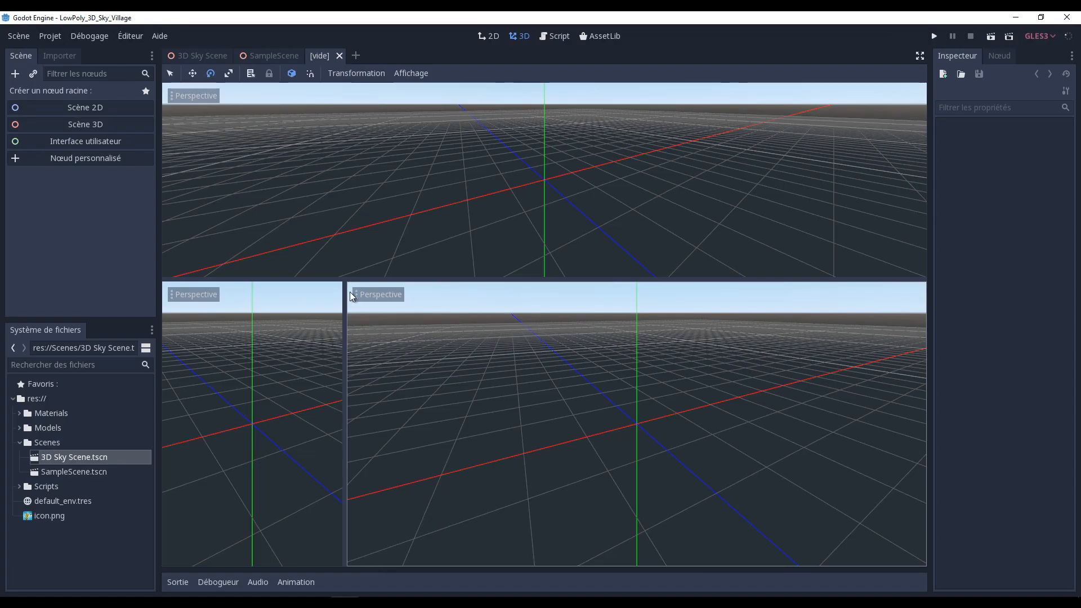
# Step: Open 3D Sky Scene.tscn and look closely at the platform with the blocky trees
pyautogui.moveTo(344, 279); pyautogui.dragTo(329, 301)
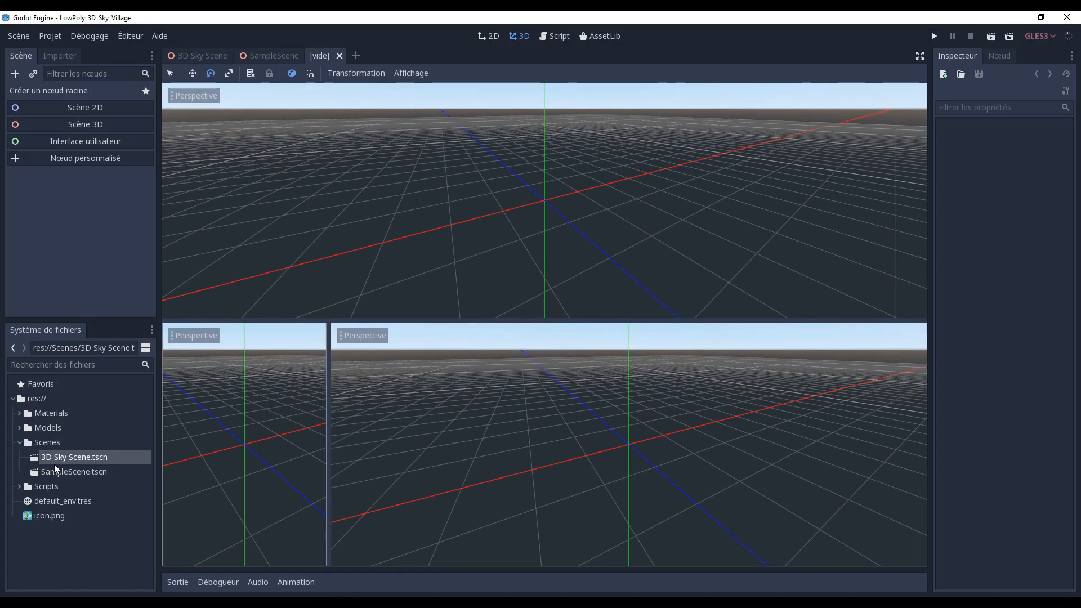
pyautogui.doubleClick(59, 458)
pyautogui.scroll(-8, 504, 272)
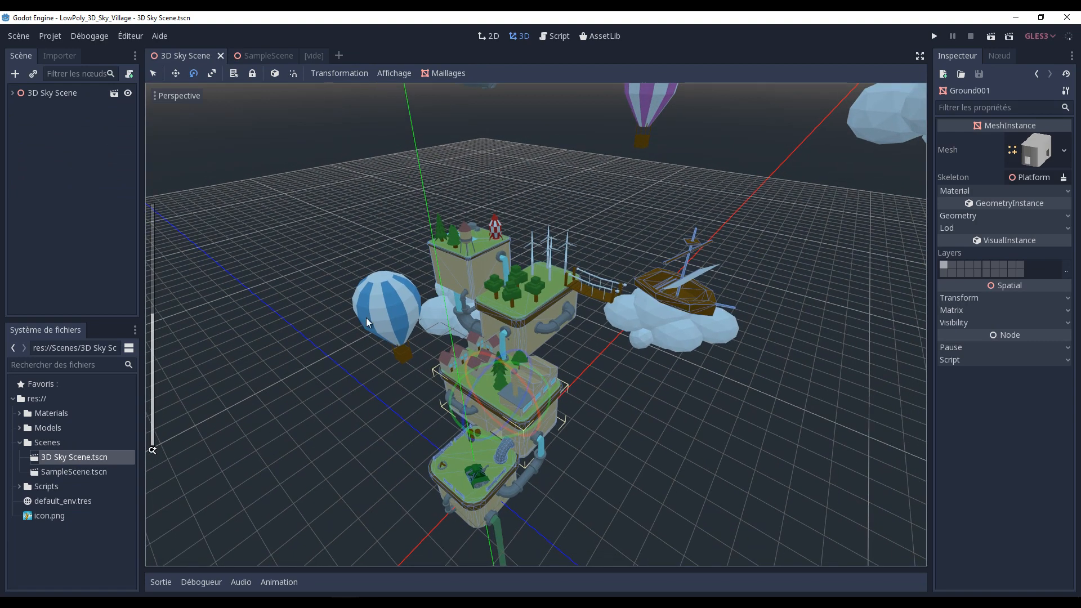
pyautogui.moveTo(491, 337); pyautogui.dragTo(573, 349, button='middle')
pyautogui.scroll(-3, 583, 357)
pyautogui.scroll(5, 569, 338)
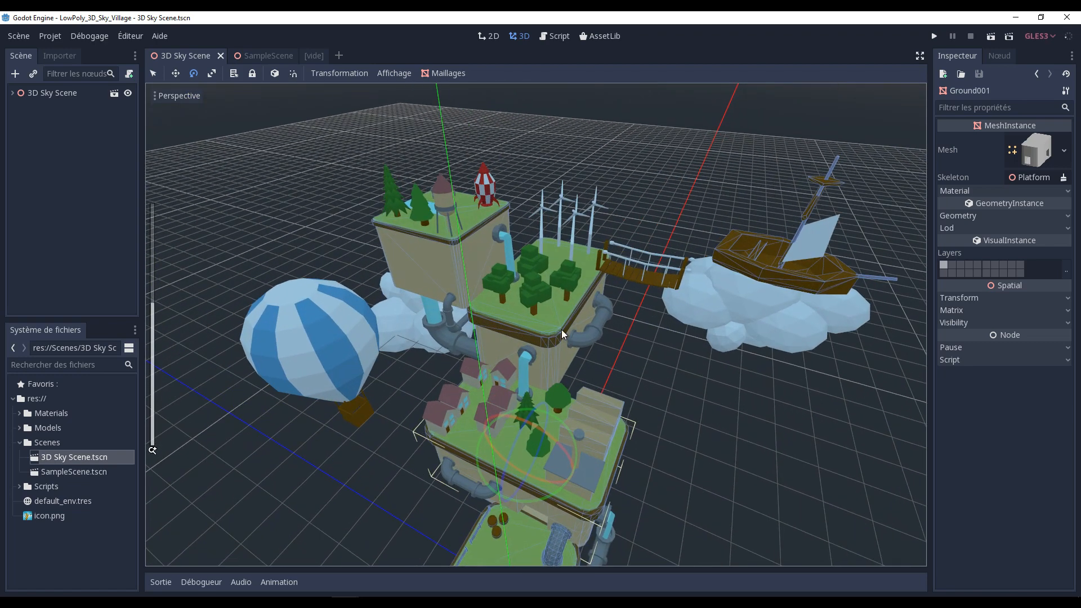
pyautogui.scroll(4, 542, 327)
pyautogui.moveTo(555, 339)
pyautogui.mouseDown(button='middle')
pyautogui.moveTo(529, 339)
pyautogui.moveTo(530, 318)
pyautogui.moveTo(565, 318)
pyautogui.moveTo(553, 343)
pyautogui.mouseUp(button='middle')
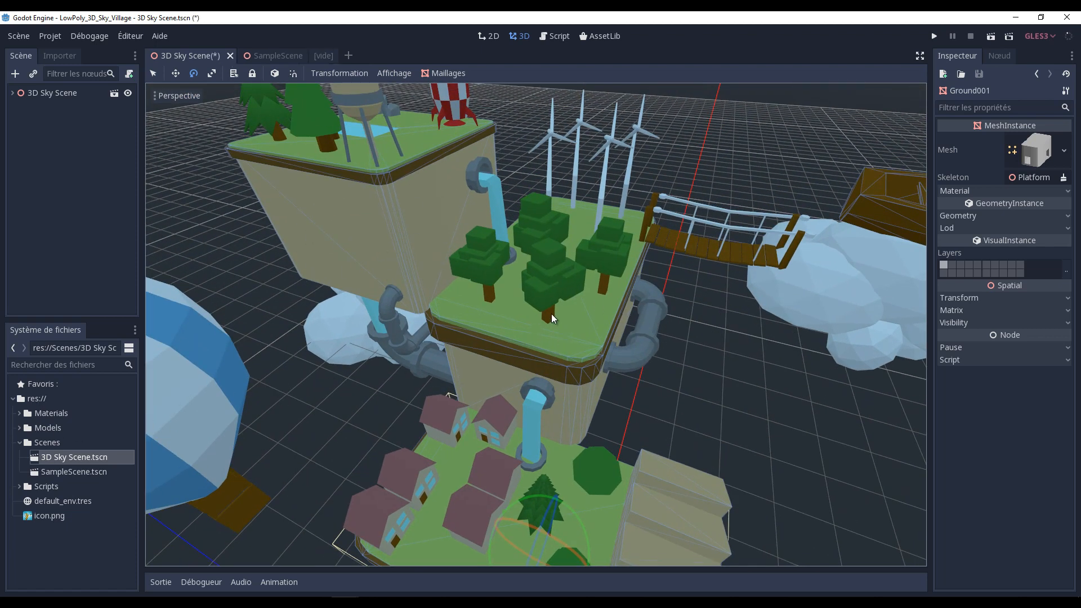
# Step: Assign the Baloon2.tres material to the leaves of the blocky tree nearest the waterfall
pyautogui.press('q')
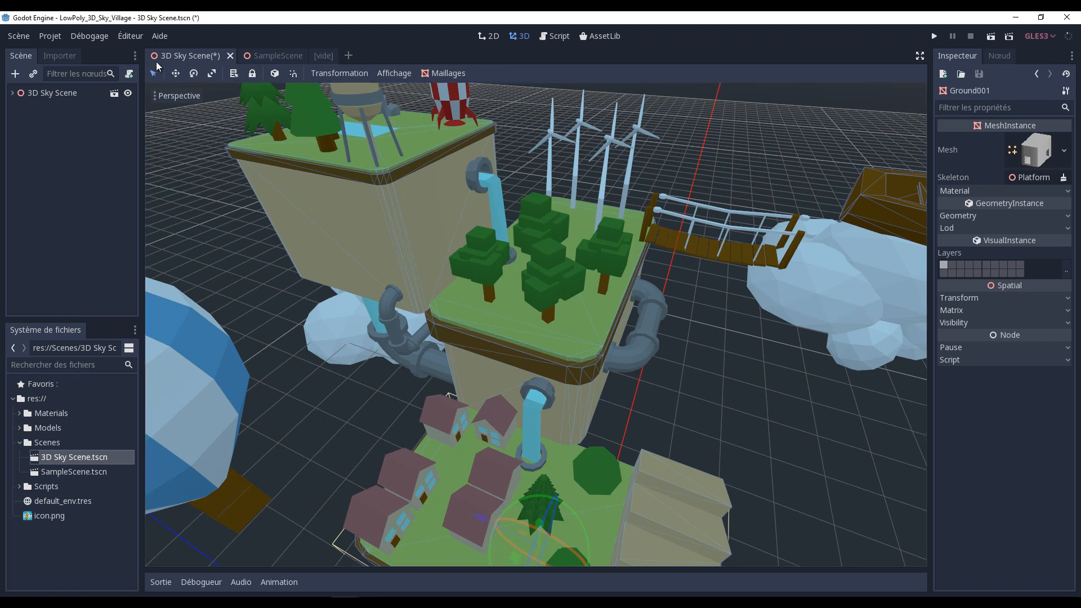
pyautogui.click(483, 259)
pyautogui.scroll(5, 483, 272)
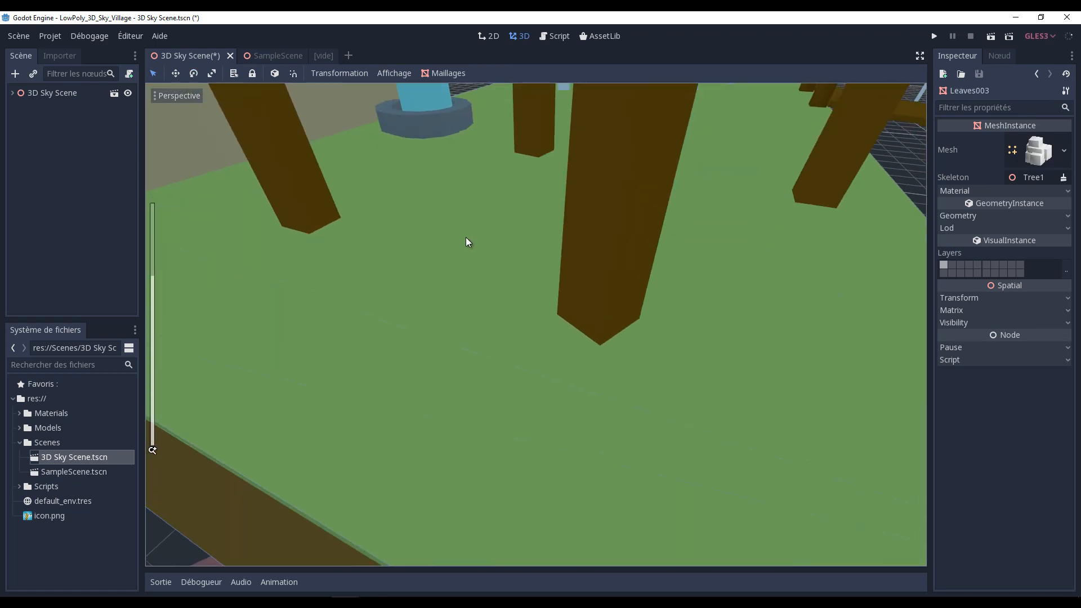
pyautogui.scroll(-2, 570, 184)
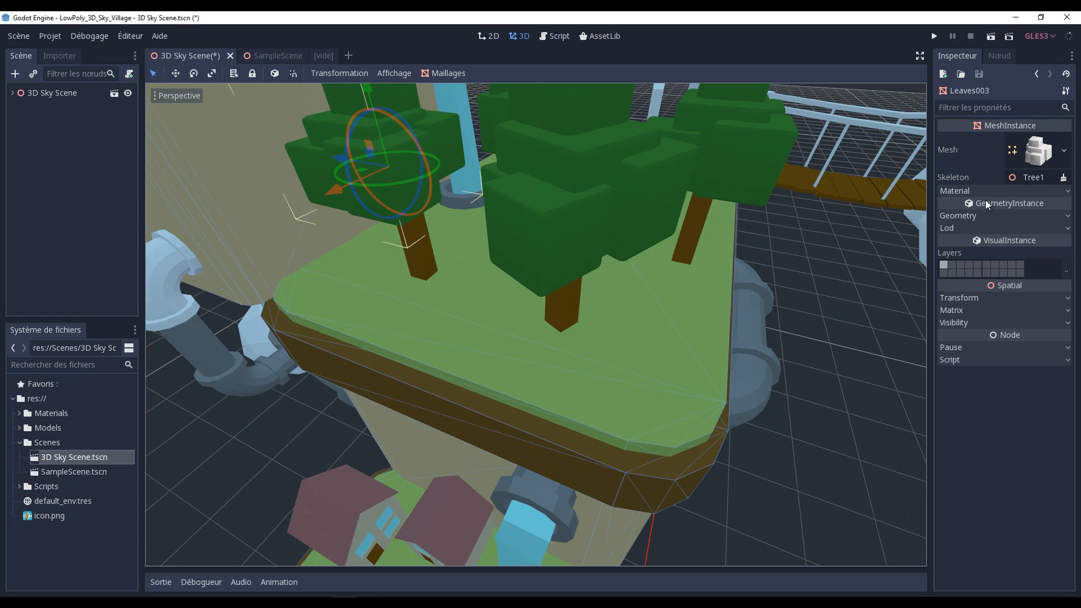
pyautogui.click(966, 191)
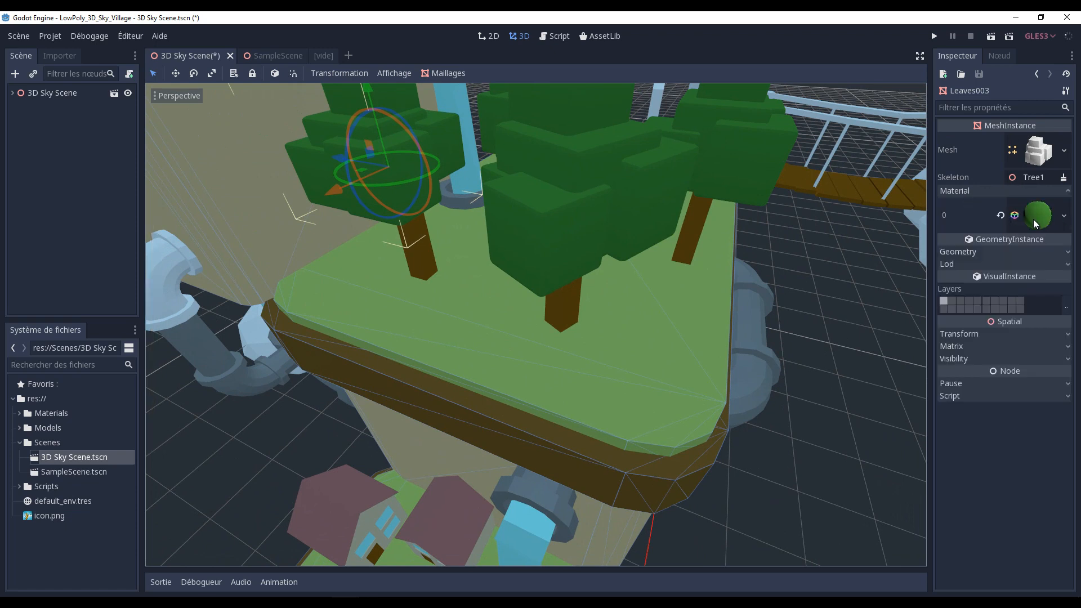
pyautogui.click(19, 414)
pyautogui.moveTo(62, 428); pyautogui.dragTo(1033, 213)
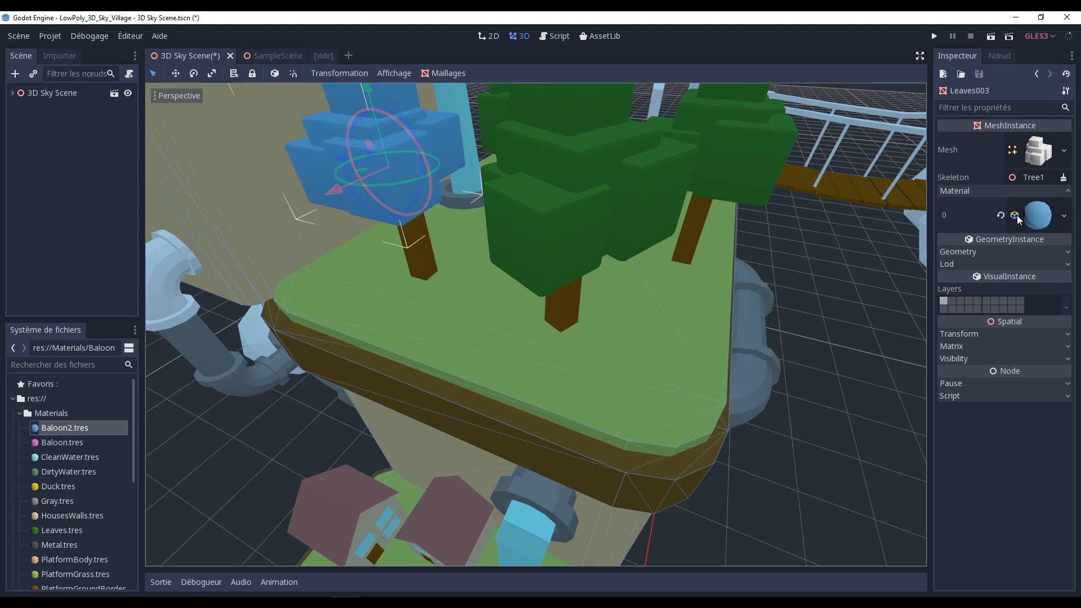
# Step: Change the albedo colour of the Baloon2.tres material to the light blue 74bfdd
pyautogui.doubleClick(65, 429)
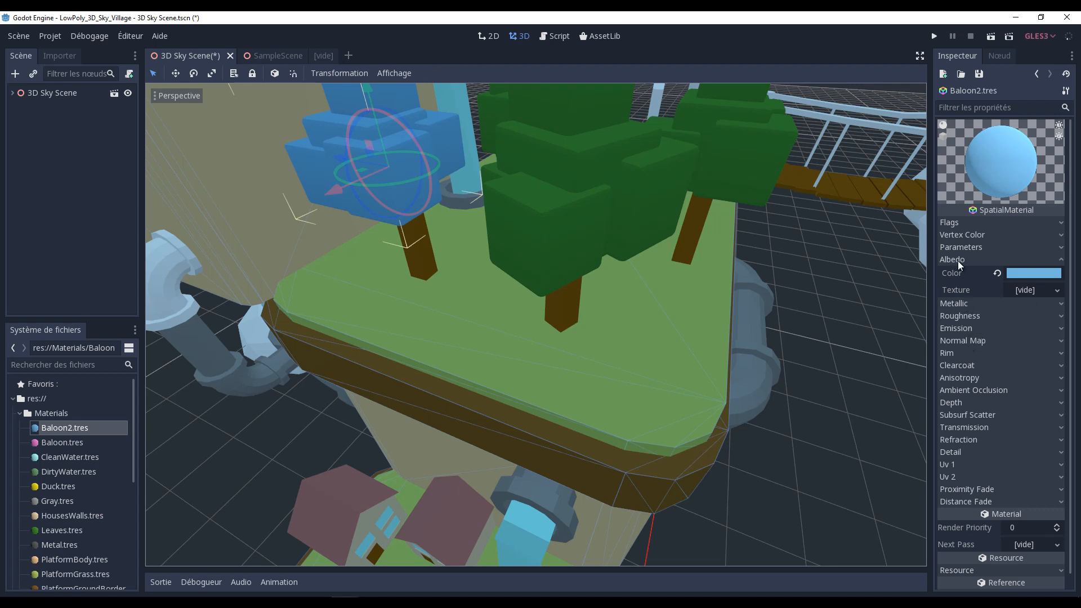
pyautogui.click(1025, 273)
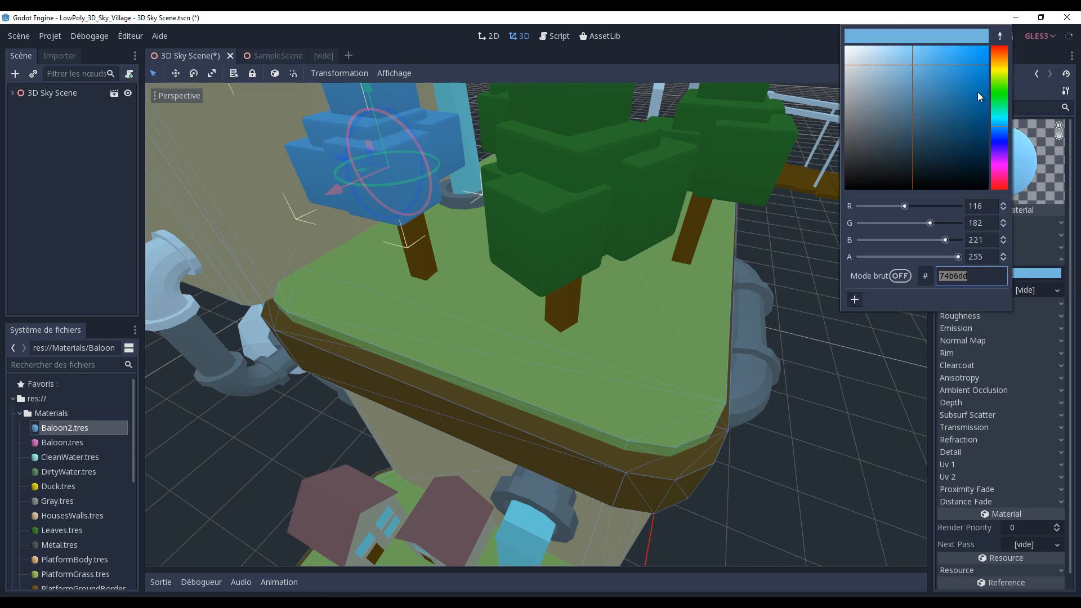
pyautogui.moveTo(999, 144)
pyautogui.mouseDown()
pyautogui.moveTo(999, 154)
pyautogui.moveTo(1001, 129)
pyautogui.mouseUp()
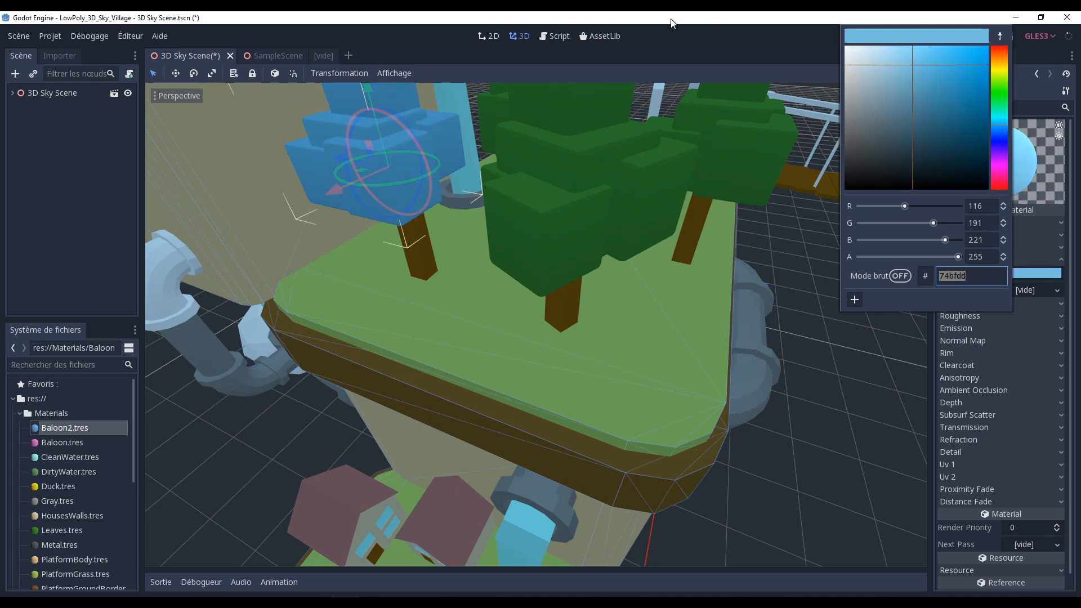
pyautogui.click(781, 400)
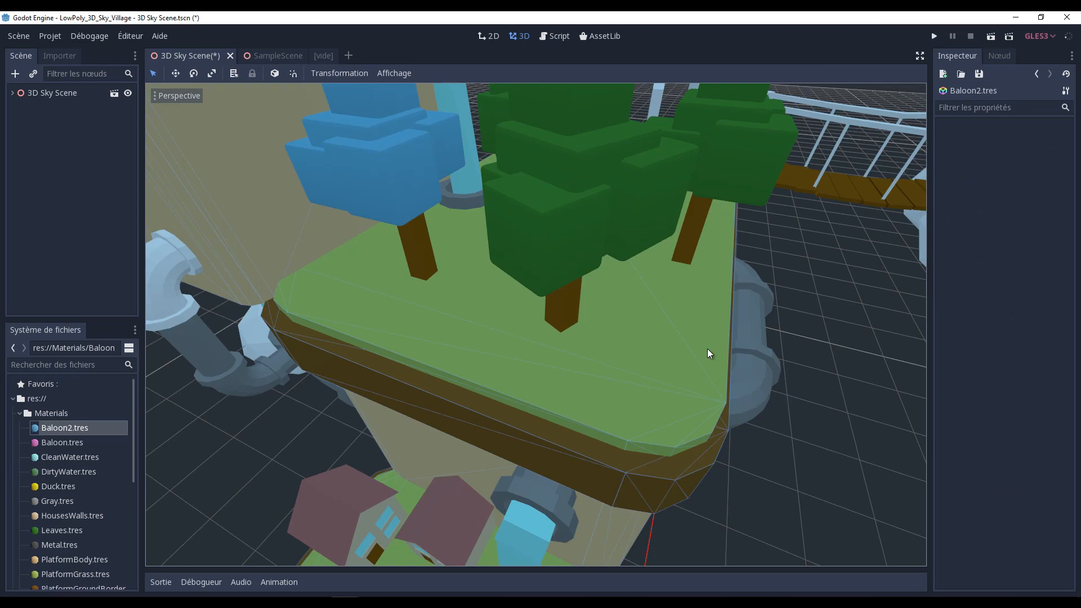
# Step: Review the entire village with its recoloured tree, and collapse the Materials folder
pyautogui.scroll(-12, 693, 343)
pyautogui.moveTo(674, 337); pyautogui.dragTo(617, 348, button='middle')
pyautogui.scroll(12, 614, 319)
pyautogui.scroll(-12, 580, 313)
pyautogui.moveTo(525, 348); pyautogui.dragTo(478, 316, button='middle')
pyautogui.scroll(-8, 509, 344)
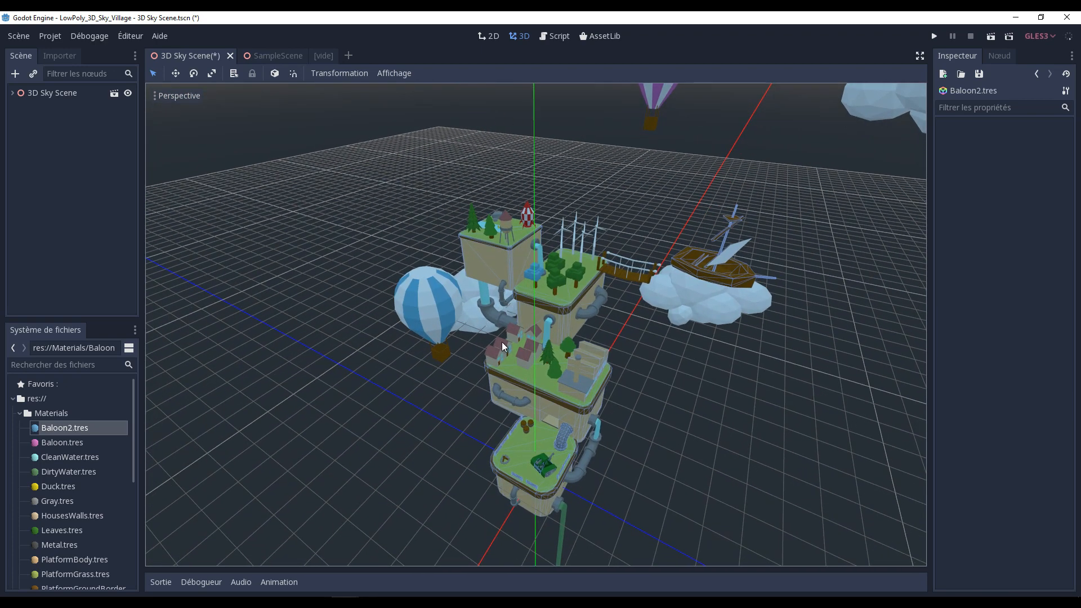
pyautogui.click(19, 413)
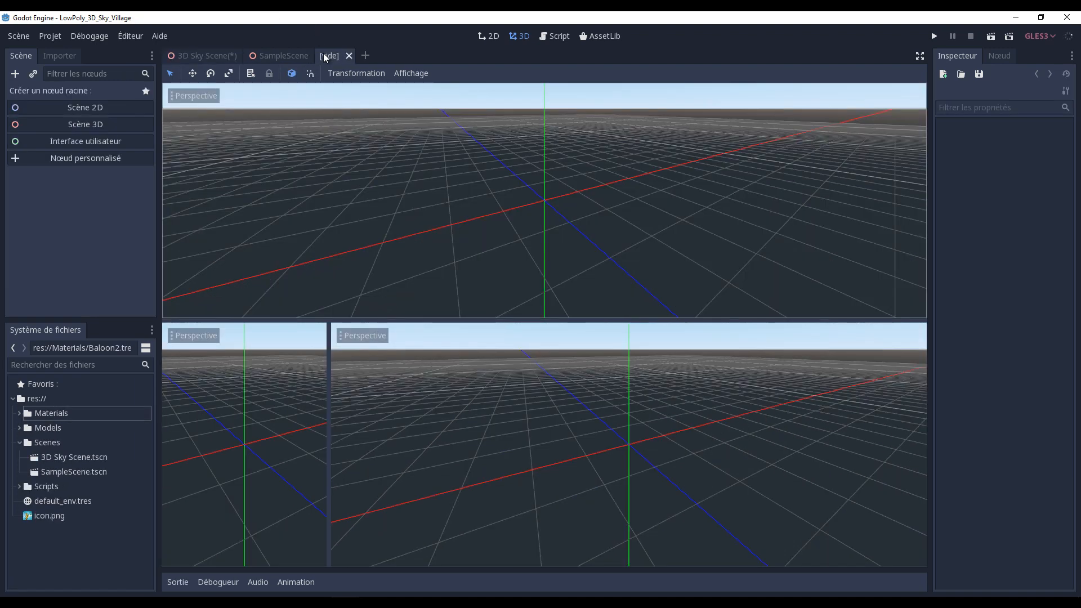
# Step: Enlarge the main viewport in the empty scene and create a 3D scene root node
pyautogui.click(323, 55)
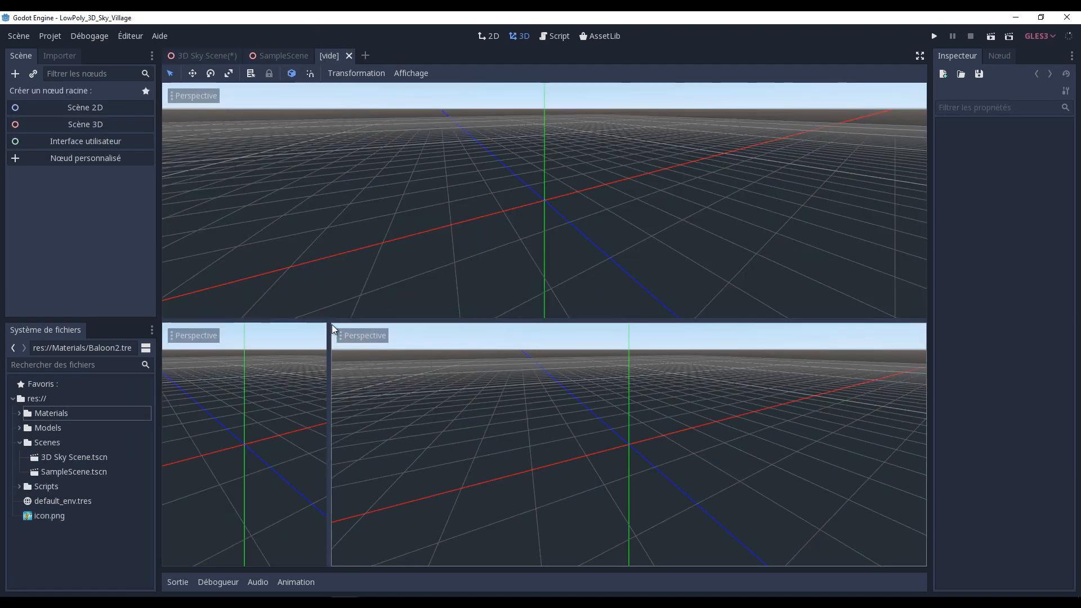
pyautogui.moveTo(329, 320); pyautogui.dragTo(331, 386)
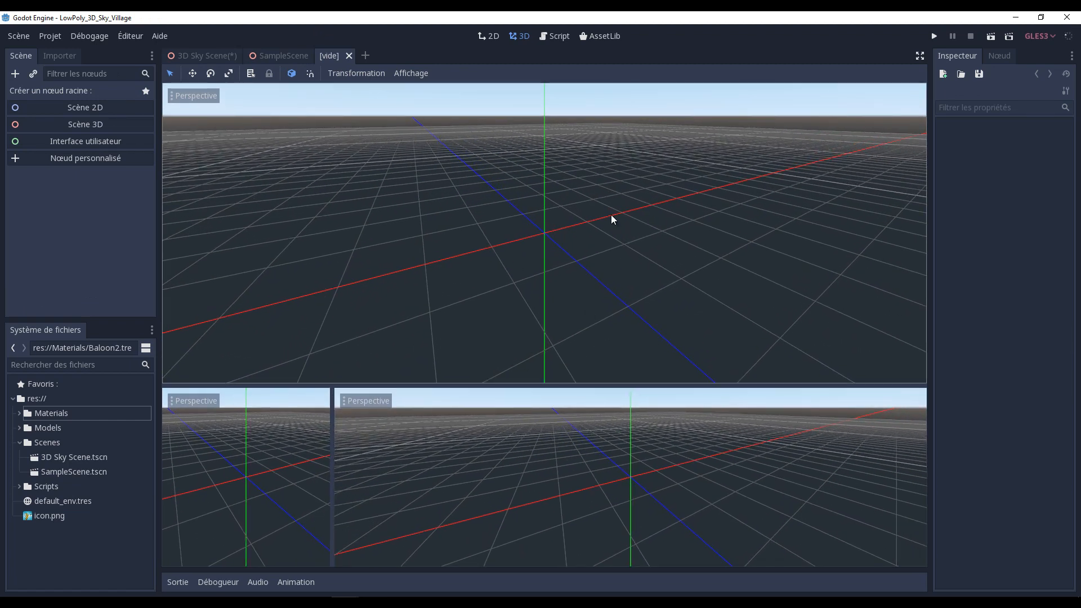
pyautogui.click(86, 123)
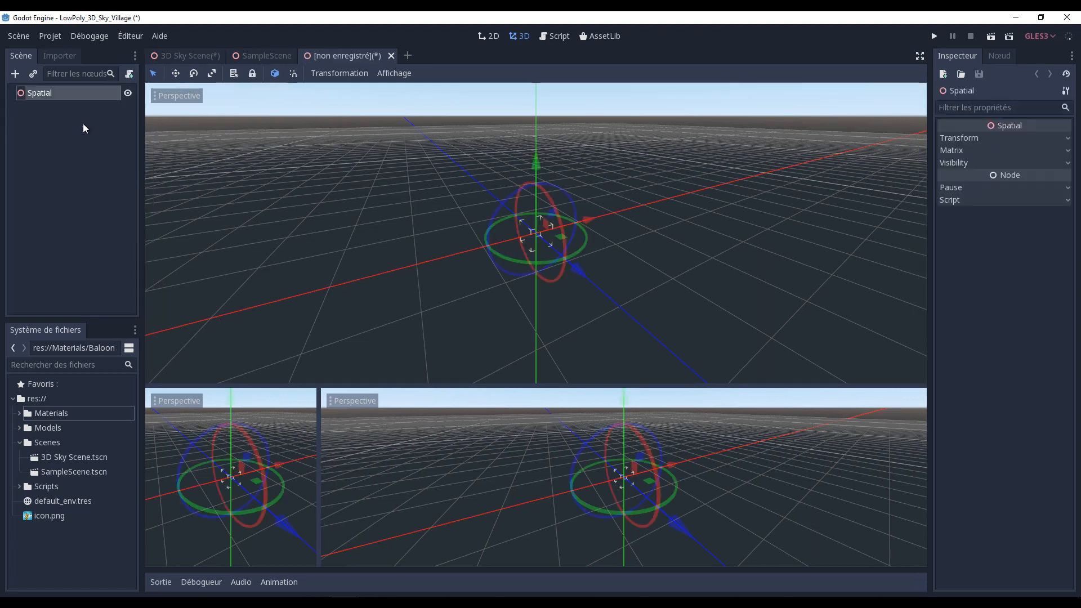
# Step: Instance Scenes/3D Sky Scene.tscn as a child of the Spatial root and bring the village into view
pyautogui.click(35, 76)
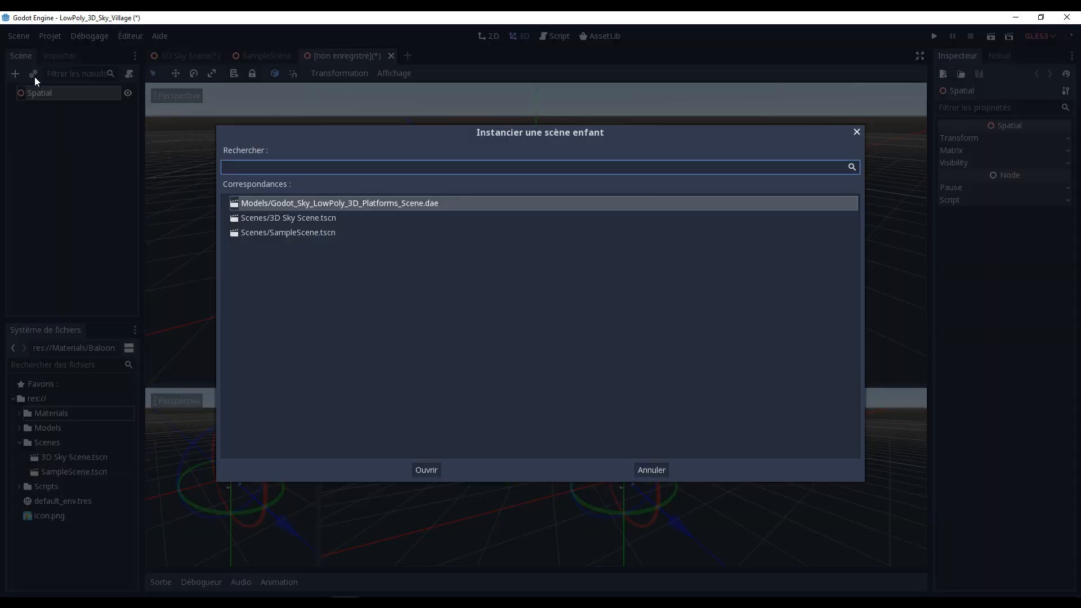
pyautogui.click(316, 220)
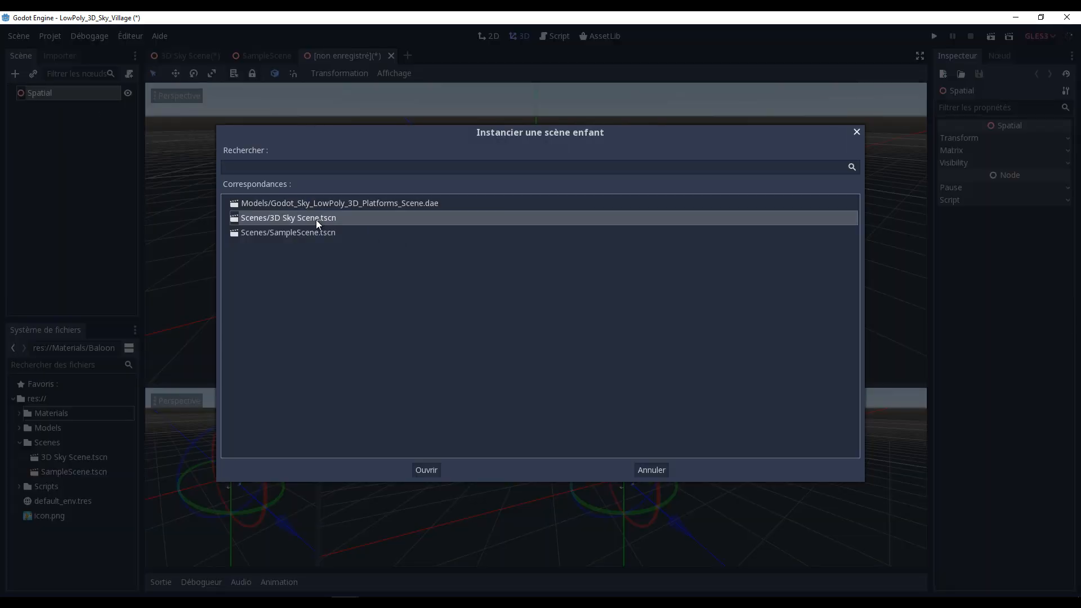
pyautogui.click(426, 470)
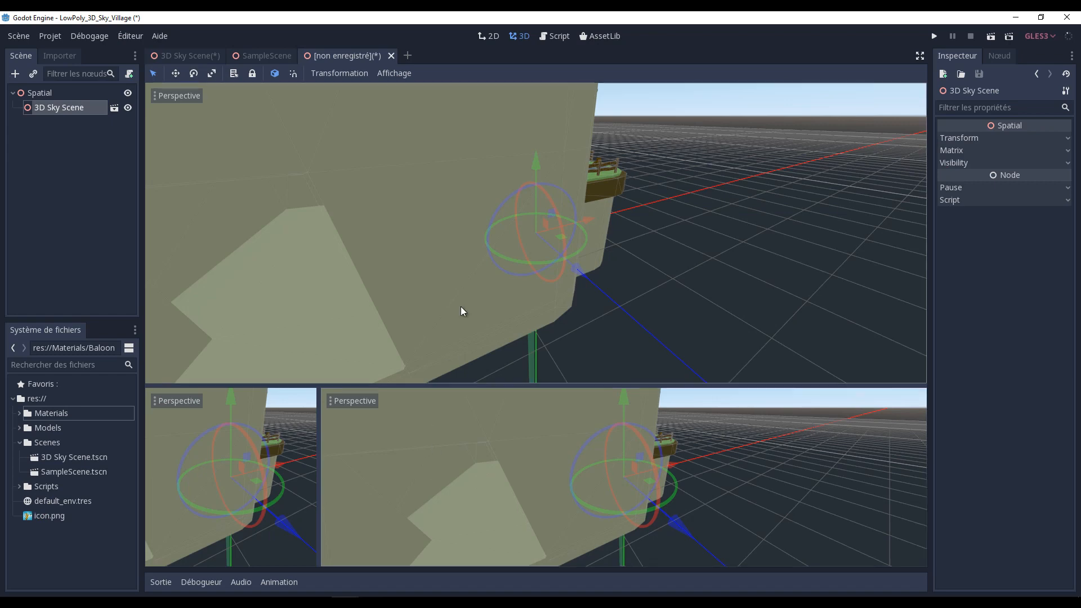
pyautogui.scroll(-3, 490, 282)
pyautogui.scroll(5, 496, 218)
pyautogui.moveTo(496, 217); pyautogui.dragTo(529, 279, button='middle')
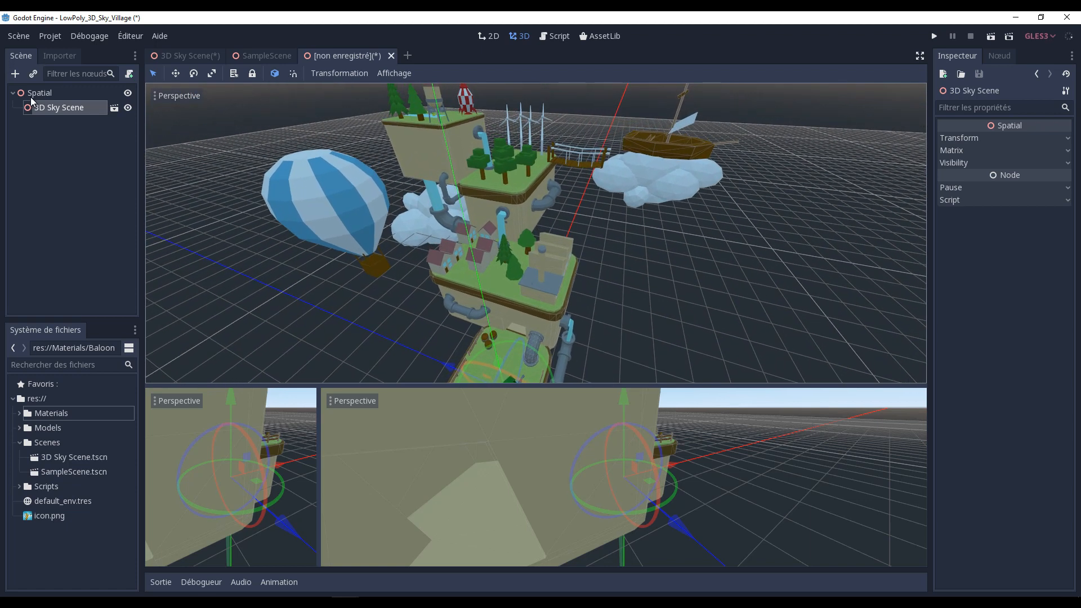
# Step: Add a DirectionalLight node as a child of the Spatial root
pyautogui.click(33, 96)
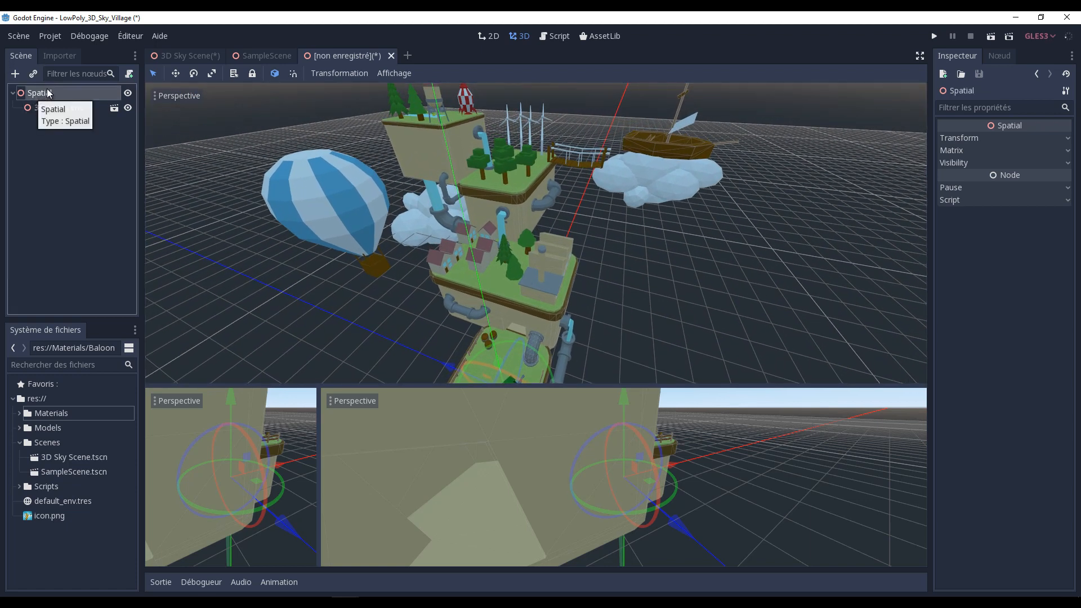
pyautogui.click(16, 74)
pyautogui.write('ligh')
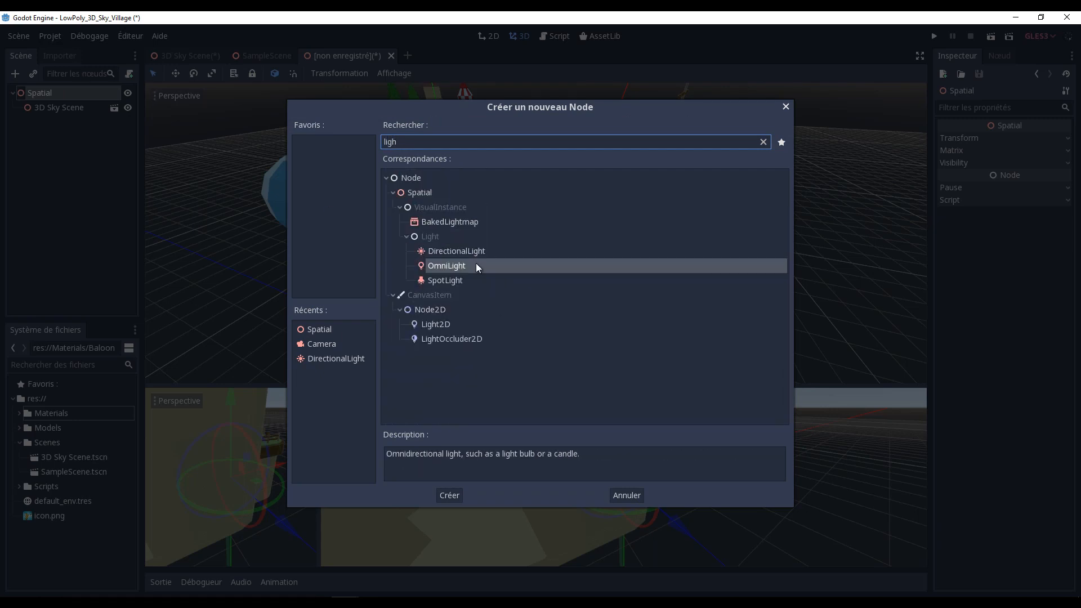
pyautogui.doubleClick(480, 251)
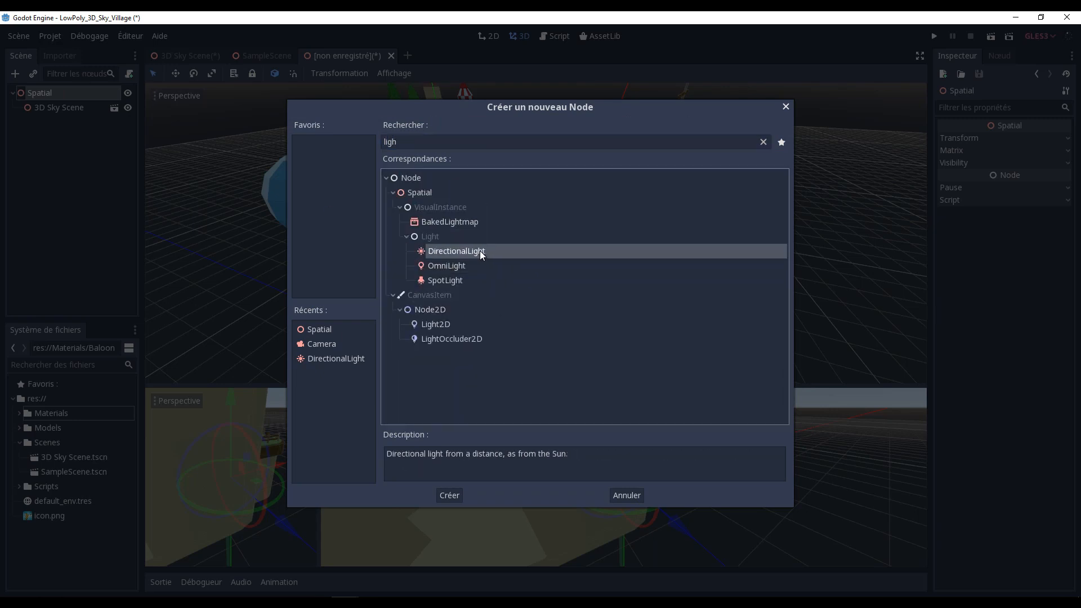
pyautogui.click(480, 266)
pyautogui.scroll(-4, 516, 318)
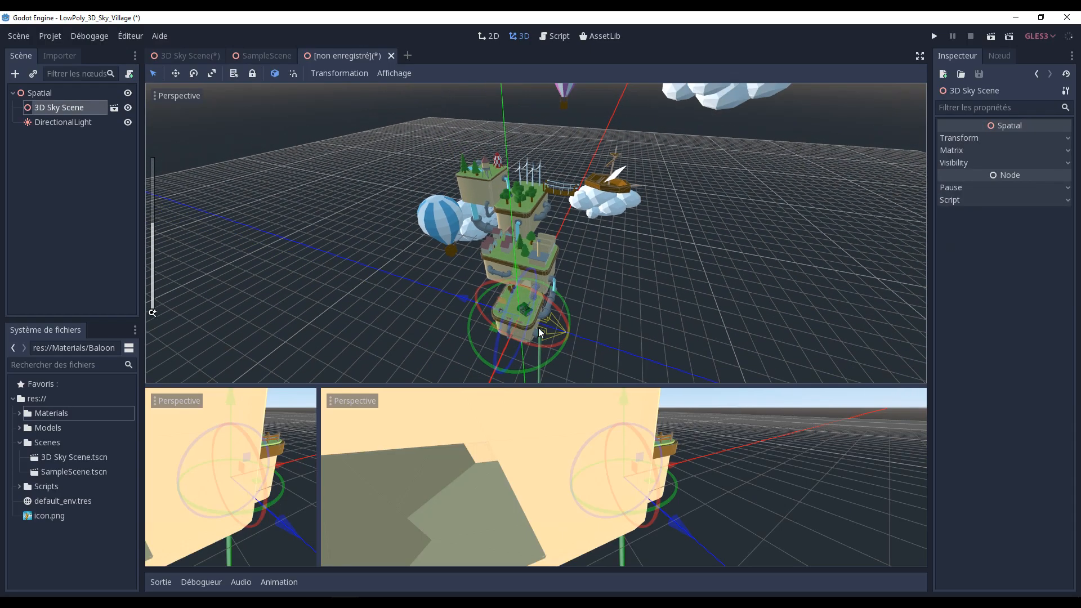
pyautogui.moveTo(525, 368)
pyautogui.mouseDown()
pyautogui.moveTo(565, 357)
pyautogui.moveTo(528, 365)
pyautogui.mouseUp()
pyautogui.hotkey('ctrl', 'z')
# Step: Rotate the DirectionalLight so that it lights the village from a different angle
pyautogui.click(51, 122)
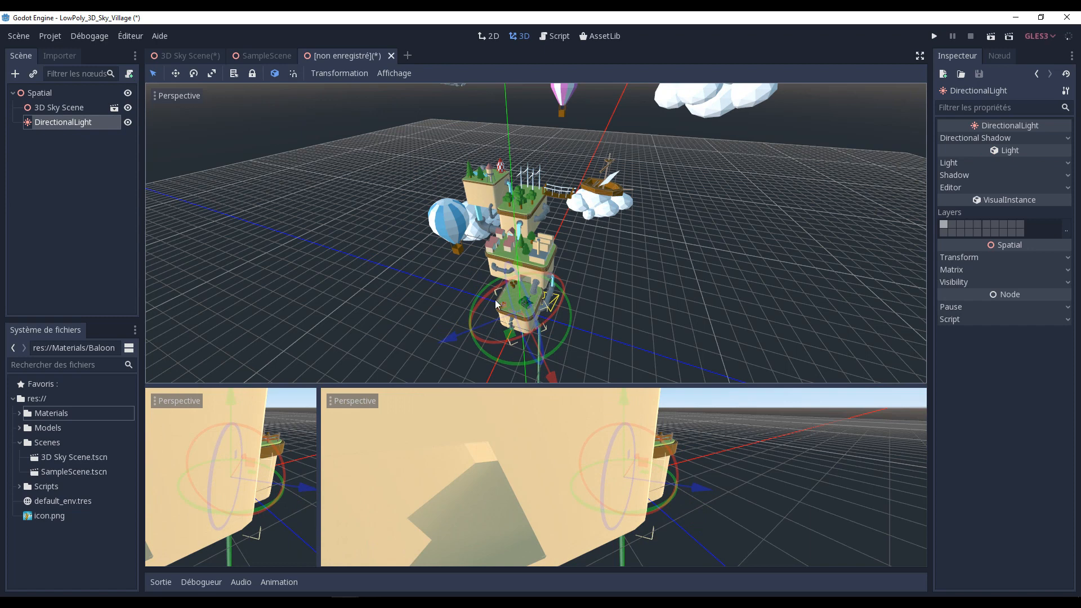
pyautogui.moveTo(485, 294); pyautogui.dragTo(514, 289)
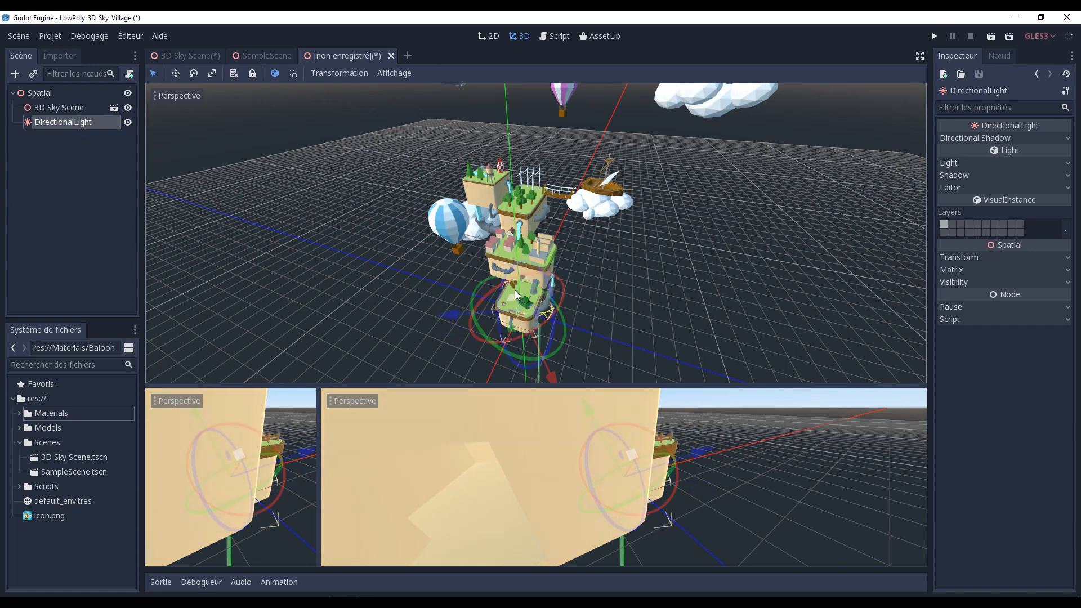
# Step: Enable shadows on the DirectionalLight
pyautogui.scroll(6, 518, 230)
pyautogui.scroll(3, 518, 230)
pyautogui.scroll(-5, 519, 230)
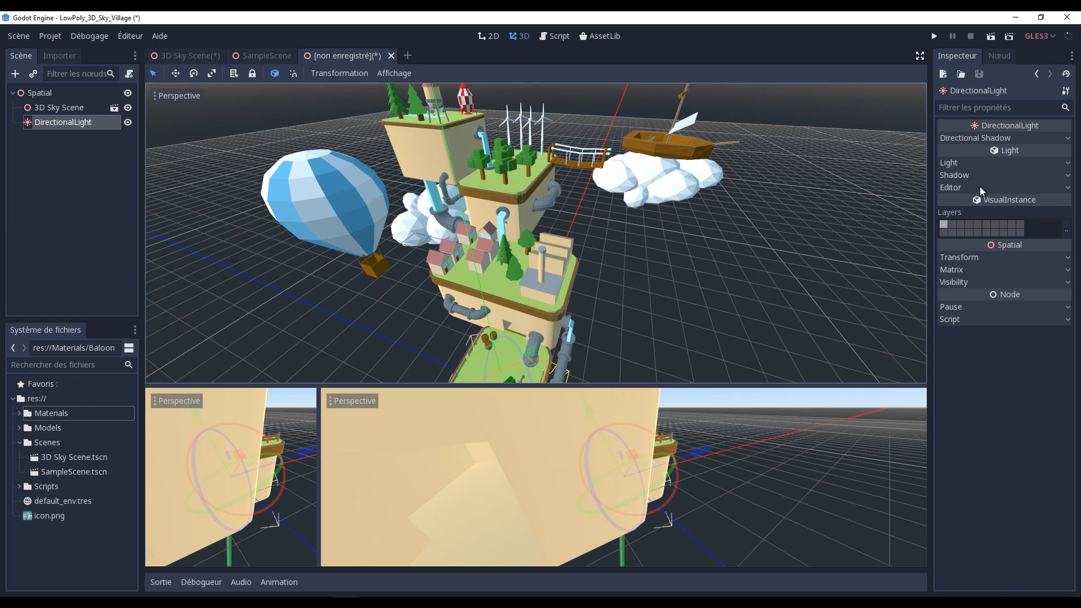
pyautogui.click(962, 178)
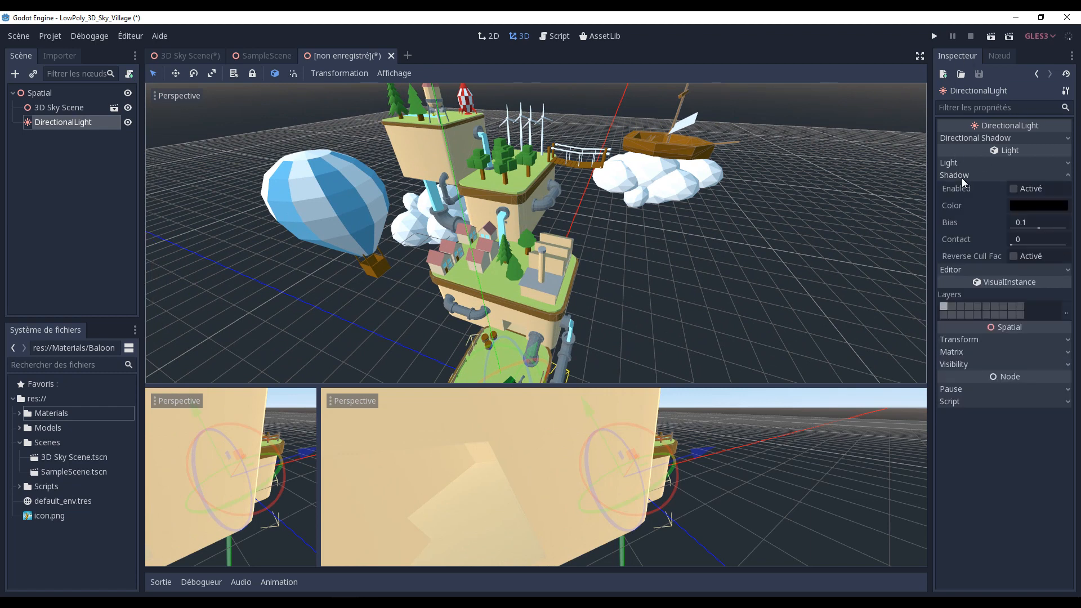
pyautogui.click(1015, 188)
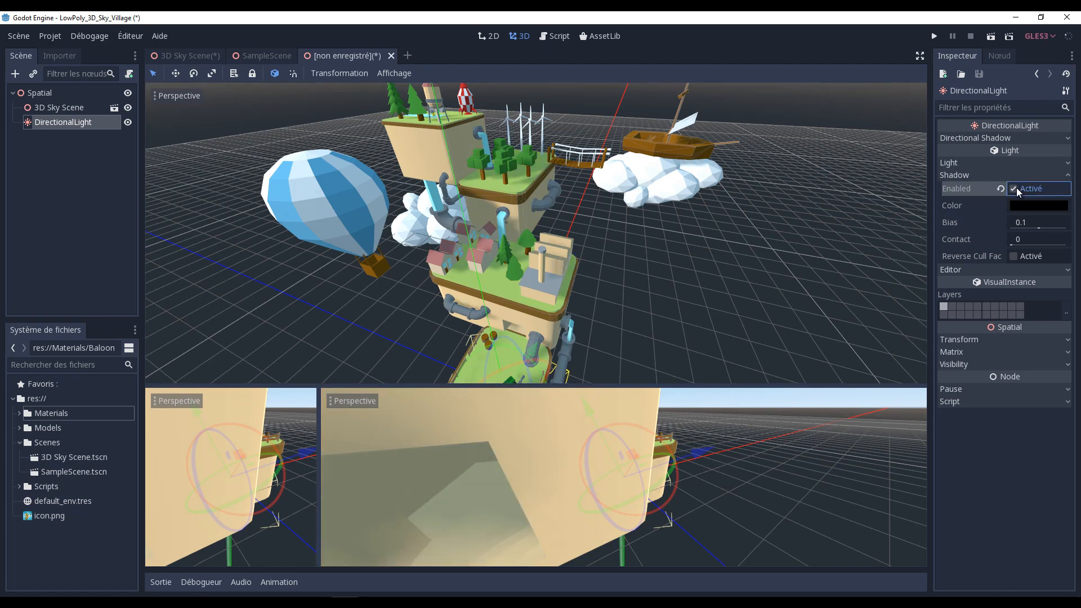
# Step: Reselect the DirectionalLight and rotate it slightly to adjust the direction of the light on the village
pyautogui.moveTo(479, 228); pyautogui.dragTo(456, 289, button='middle')
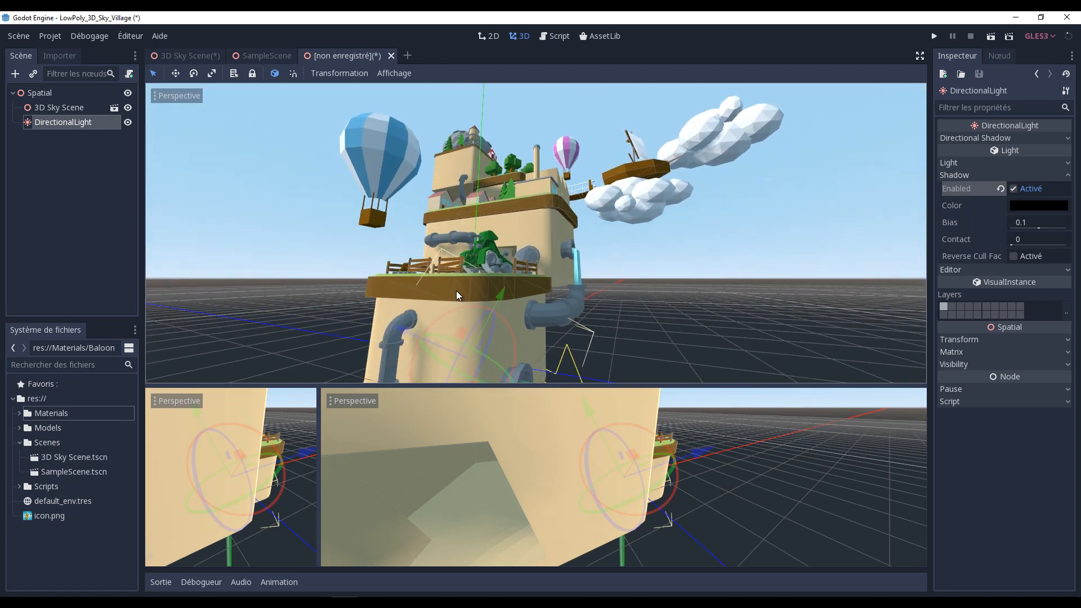
pyautogui.scroll(-4, 491, 302)
pyautogui.click(492, 299)
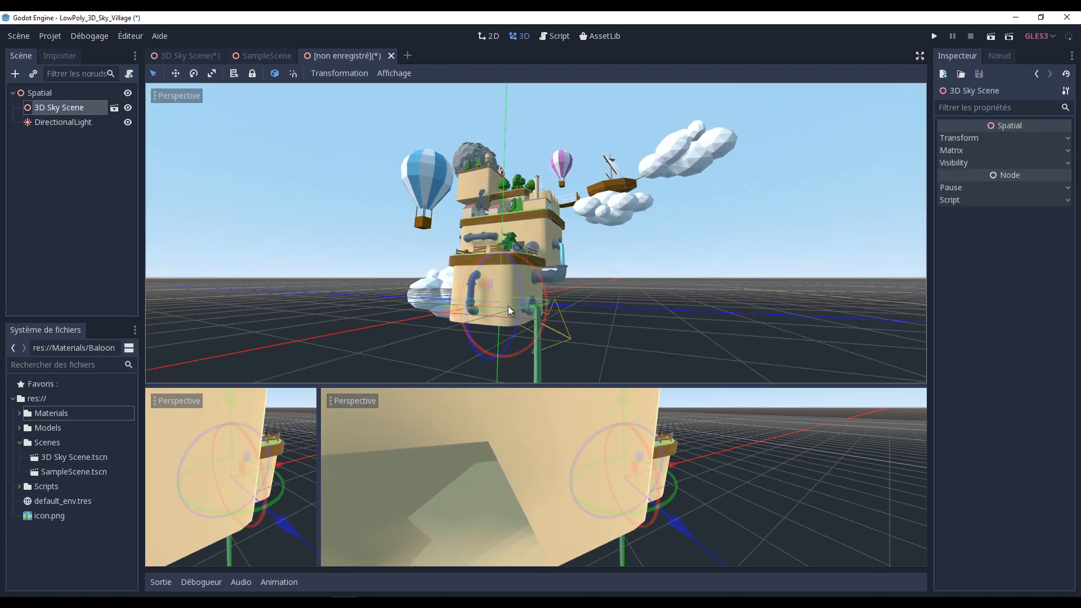
pyautogui.click(519, 310)
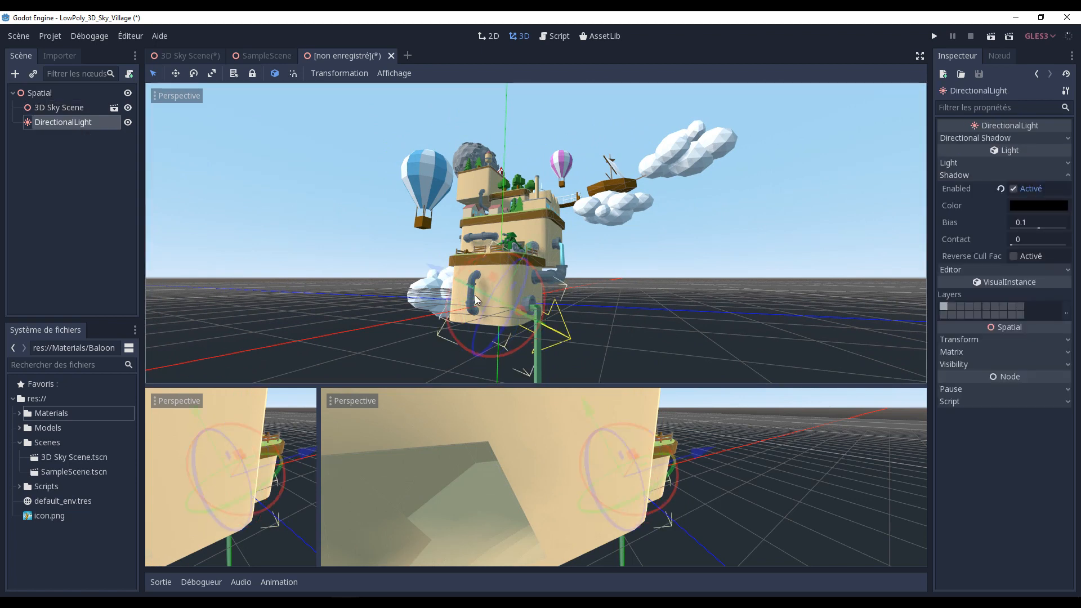
pyautogui.scroll(5, 533, 321)
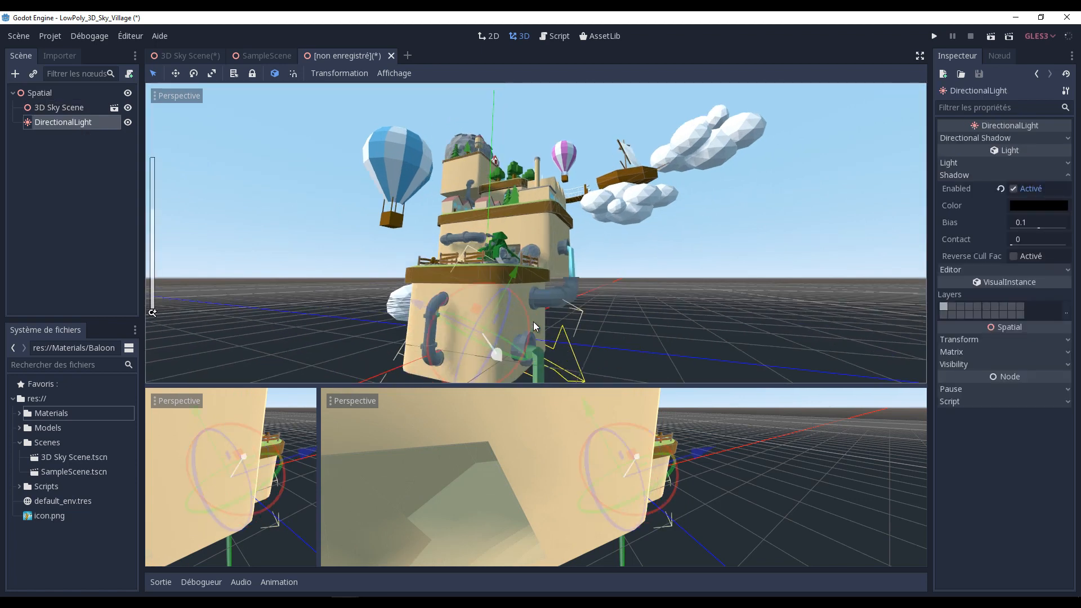
pyautogui.moveTo(437, 356); pyautogui.dragTo(447, 360)
pyautogui.moveTo(495, 282); pyautogui.dragTo(505, 312, button='middle')
pyautogui.scroll(-3, 529, 272)
pyautogui.moveTo(529, 271); pyautogui.dragTo(569, 248, button='middle')
# Step: Add a Camera node as a child of the Spatial root and turn on its preview in the wider lower viewport
pyautogui.click(51, 93)
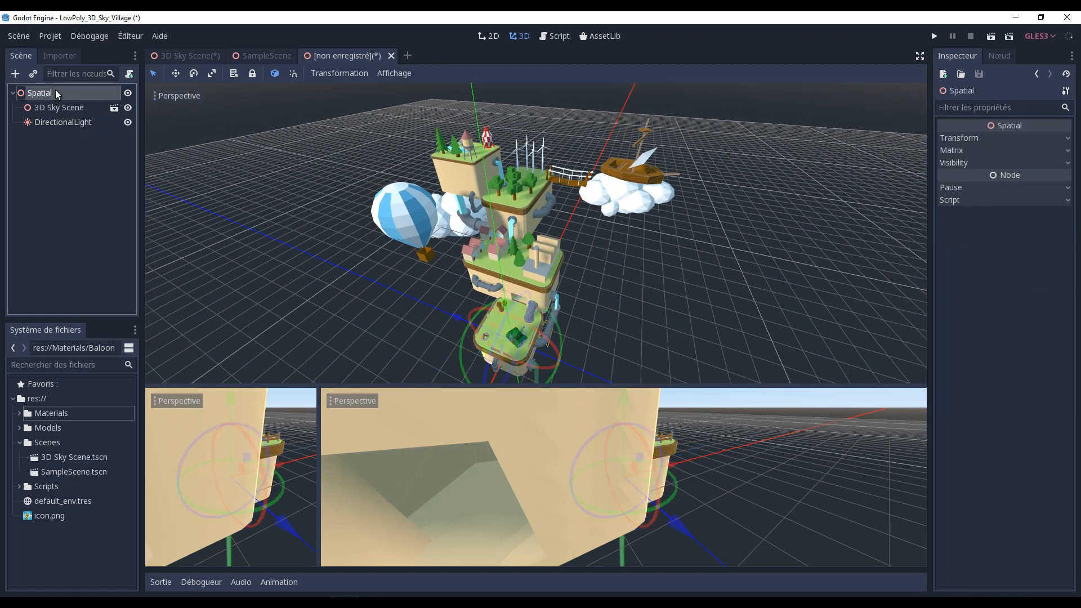
pyautogui.click(15, 73)
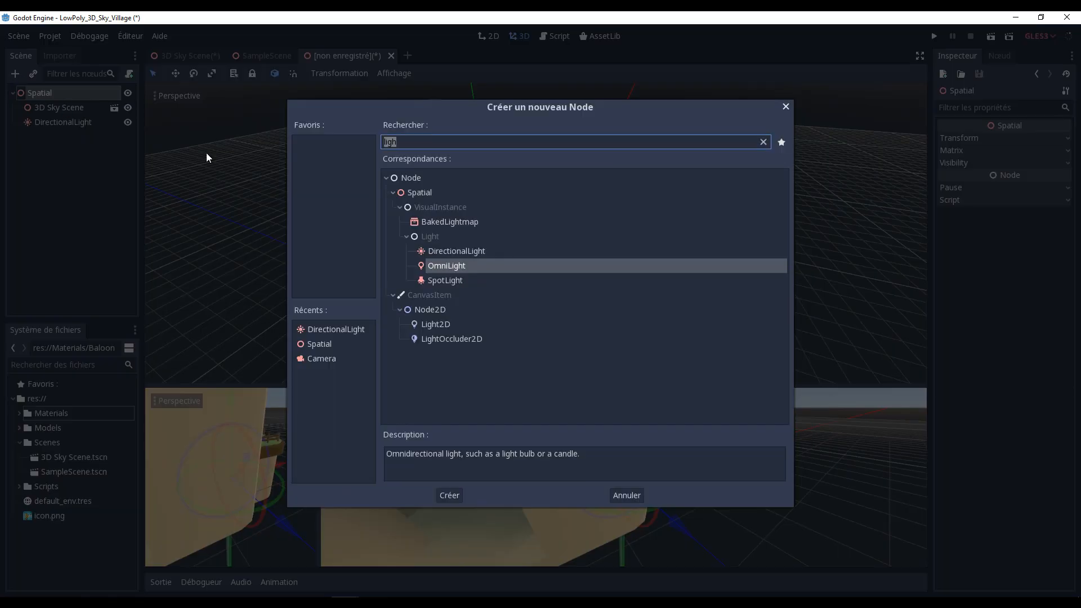
pyautogui.write('came')
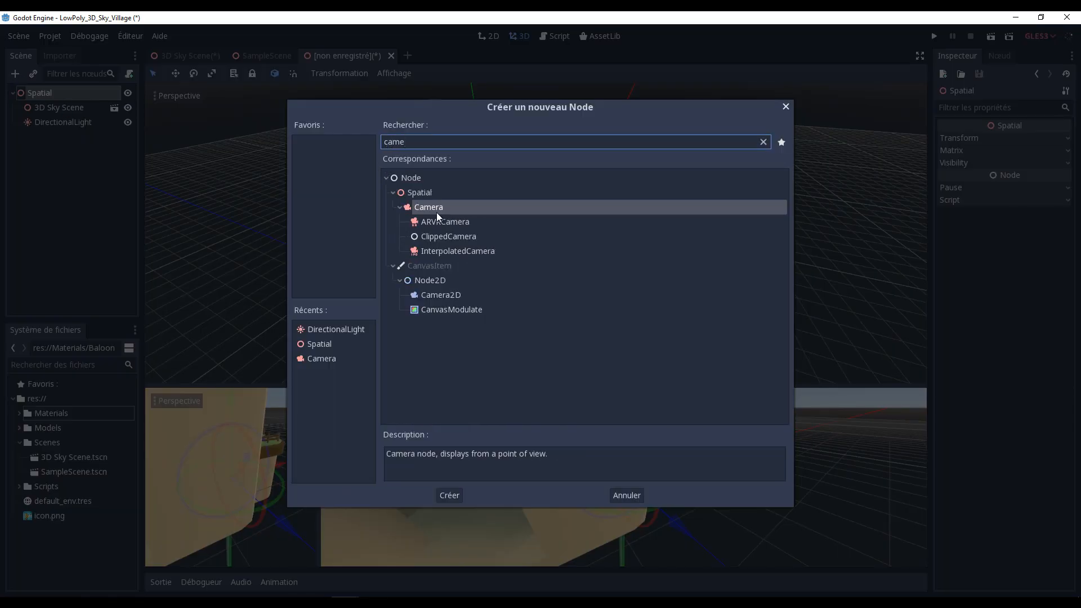
pyautogui.doubleClick(435, 211)
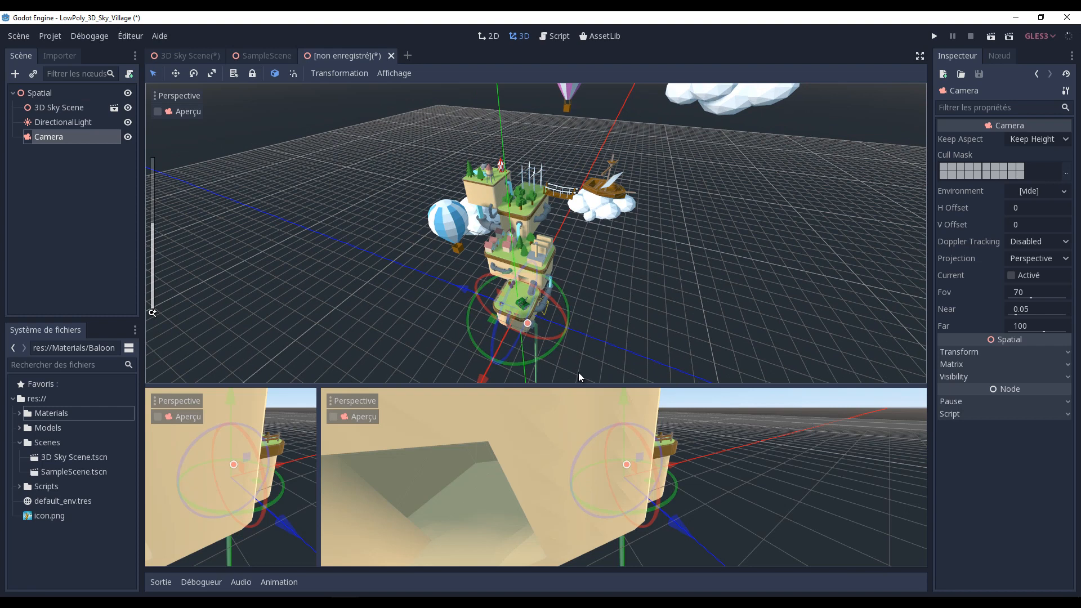
pyautogui.click(332, 418)
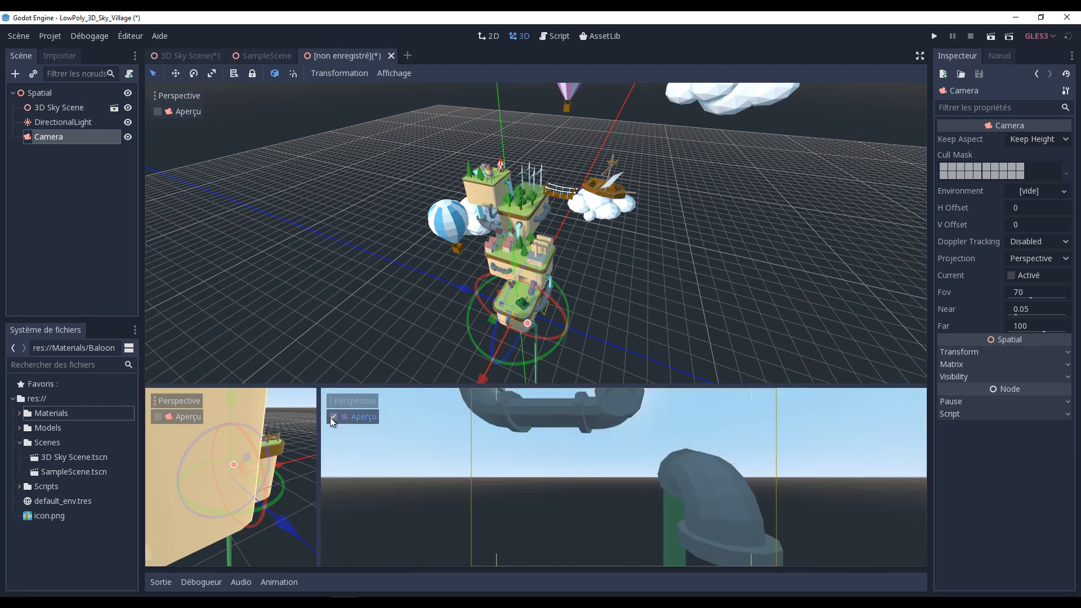
# Step: Move the Camera up and away from the village and tilt it down so that its preview frames the whole village
pyautogui.click(176, 74)
pyautogui.moveTo(546, 254); pyautogui.dragTo(485, 285, button='middle')
pyautogui.moveTo(413, 317); pyautogui.dragTo(346, 342)
pyautogui.moveTo(402, 300); pyautogui.dragTo(477, 291, button='middle')
pyautogui.moveTo(438, 335); pyautogui.dragTo(457, 340)
pyautogui.moveTo(511, 310); pyautogui.dragTo(536, 156)
pyautogui.moveTo(467, 270); pyautogui.dragTo(431, 321)
pyautogui.moveTo(444, 254); pyautogui.dragTo(478, 265)
pyautogui.moveTo(516, 188); pyautogui.dragTo(532, 129)
pyautogui.click(193, 73)
pyautogui.moveTo(490, 211); pyautogui.dragTo(509, 172)
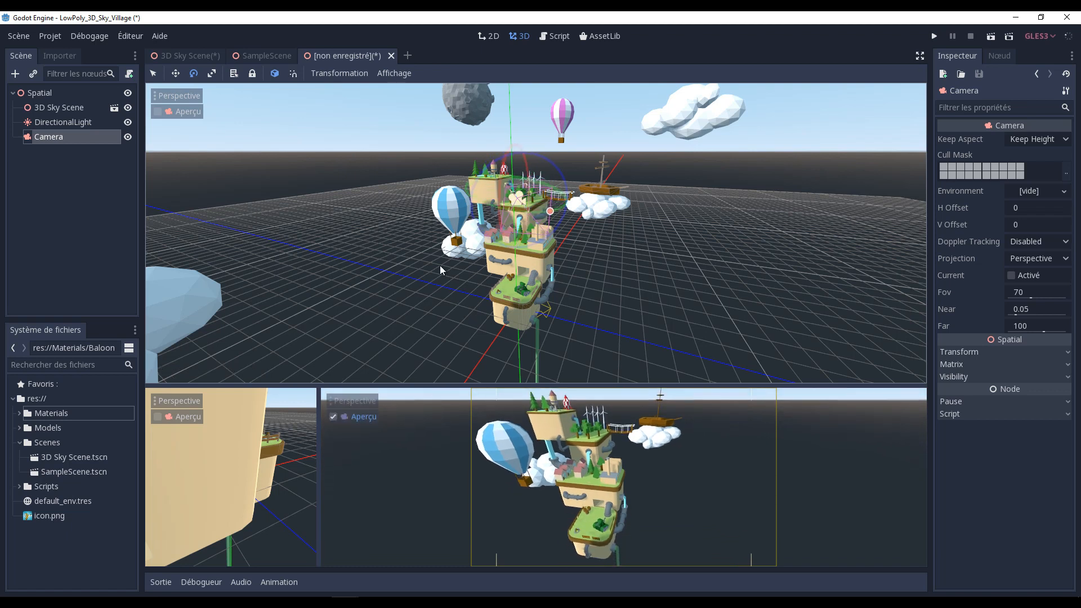
# Step: Enlarge the camera preview viewport and rotate the Camera slightly to reframe the village
pyautogui.moveTo(318, 384); pyautogui.dragTo(274, 160)
pyautogui.scroll(-2, 563, 123)
pyautogui.scroll(-3, 562, 123)
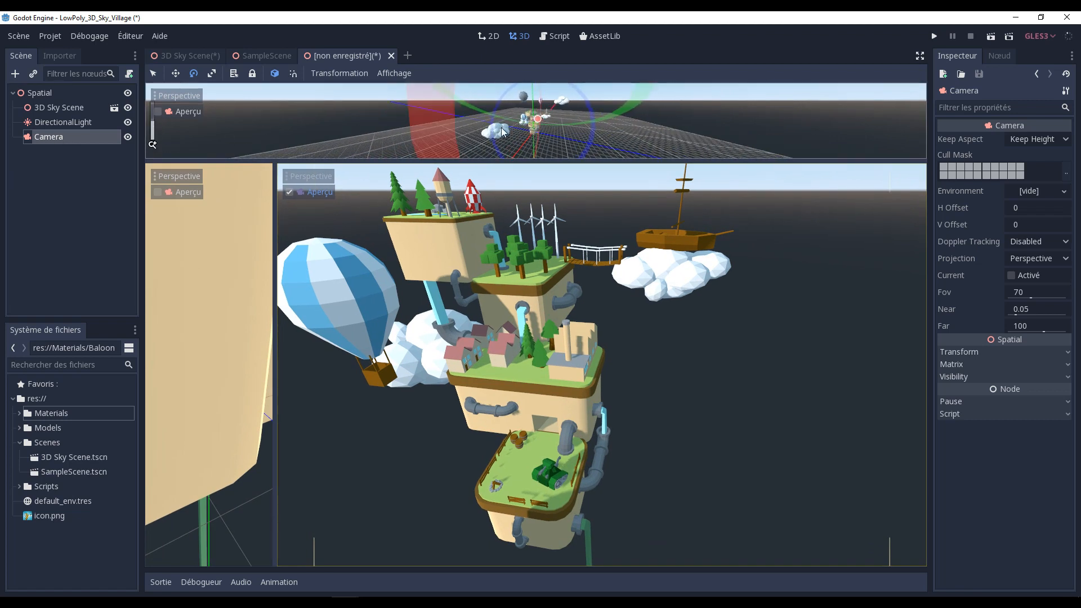
pyautogui.scroll(-3, 550, 120)
pyautogui.moveTo(620, 126); pyautogui.dragTo(280, 154, button='middle')
pyautogui.moveTo(275, 163); pyautogui.dragTo(297, 265)
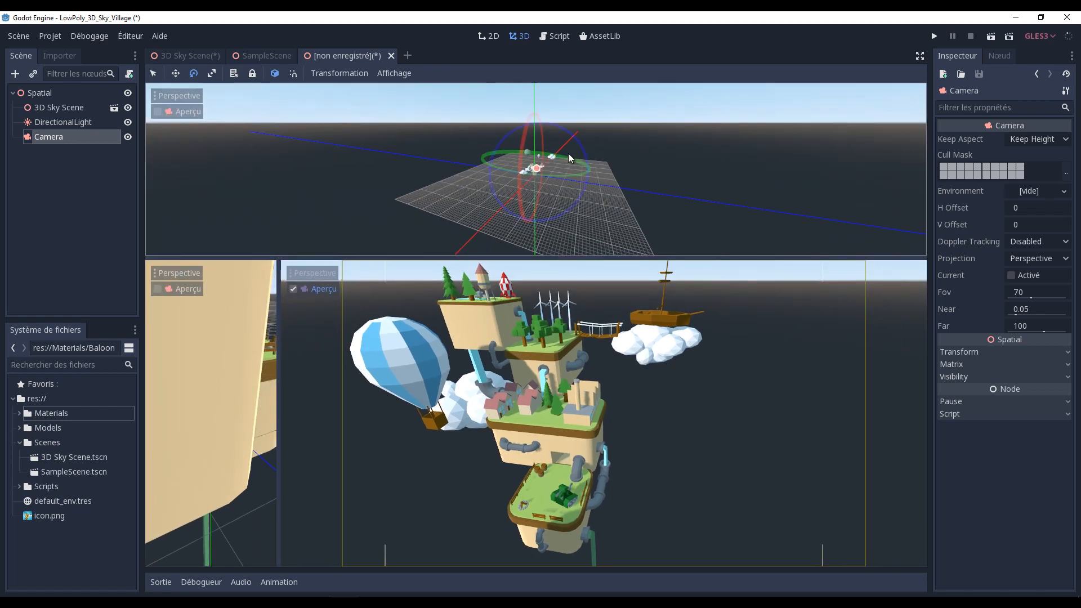
pyautogui.moveTo(570, 153); pyautogui.dragTo(525, 165)
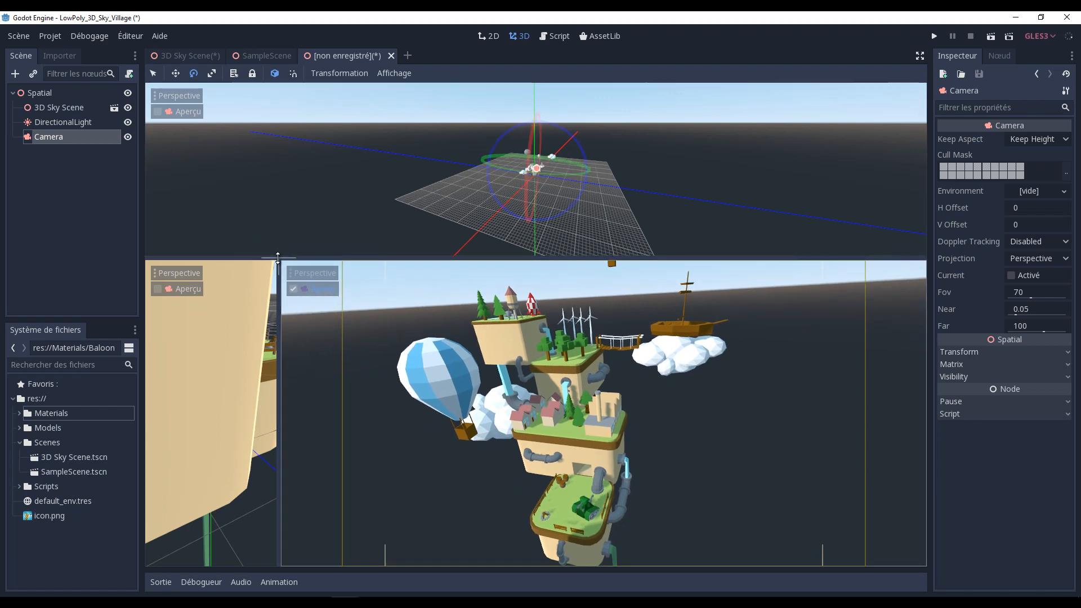
pyautogui.moveTo(278, 257); pyautogui.dragTo(291, 217)
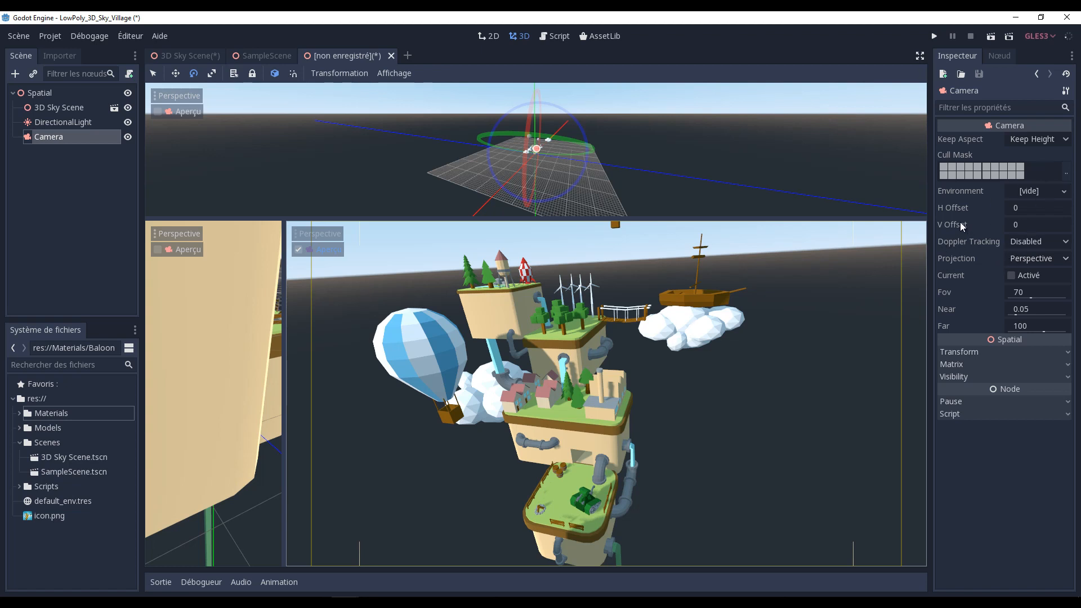
# Step: Assign a new Environment resource to the Camera and widen the inspector
pyautogui.click(1019, 191)
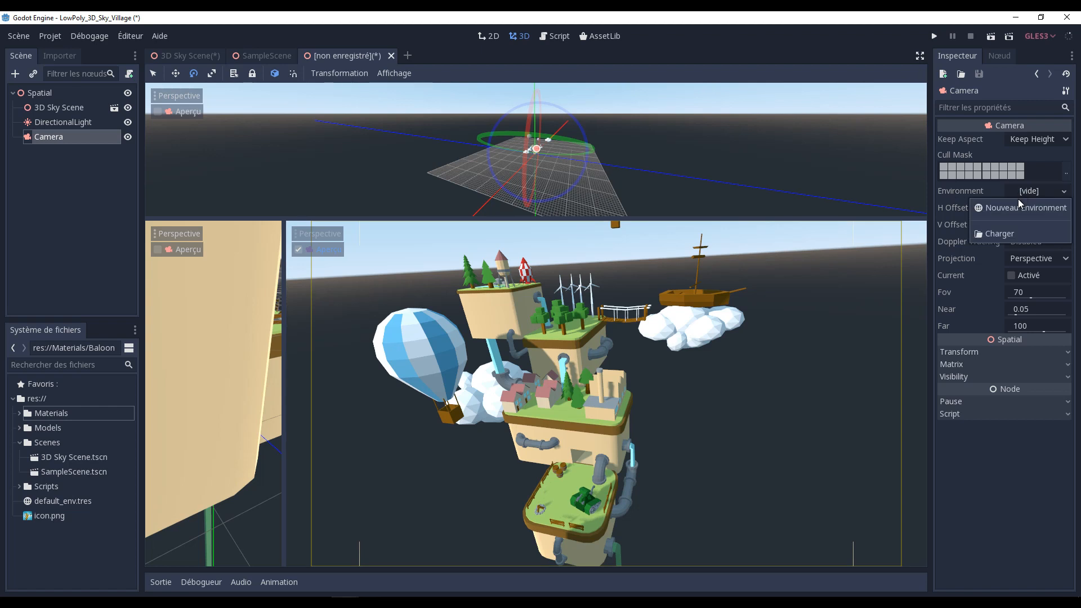
pyautogui.click(1016, 208)
pyautogui.moveTo(930, 308); pyautogui.dragTo(868, 309)
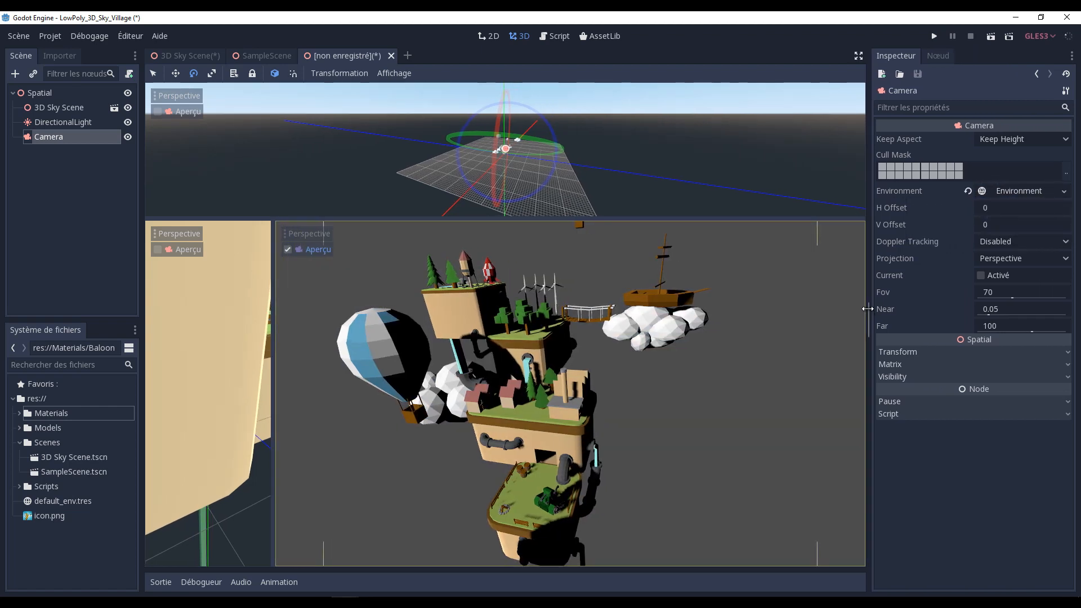
# Step: Set the camera environment's background mode to Sky and give it a new ProceduralSky
pyautogui.click(1023, 188)
pyautogui.click(958, 208)
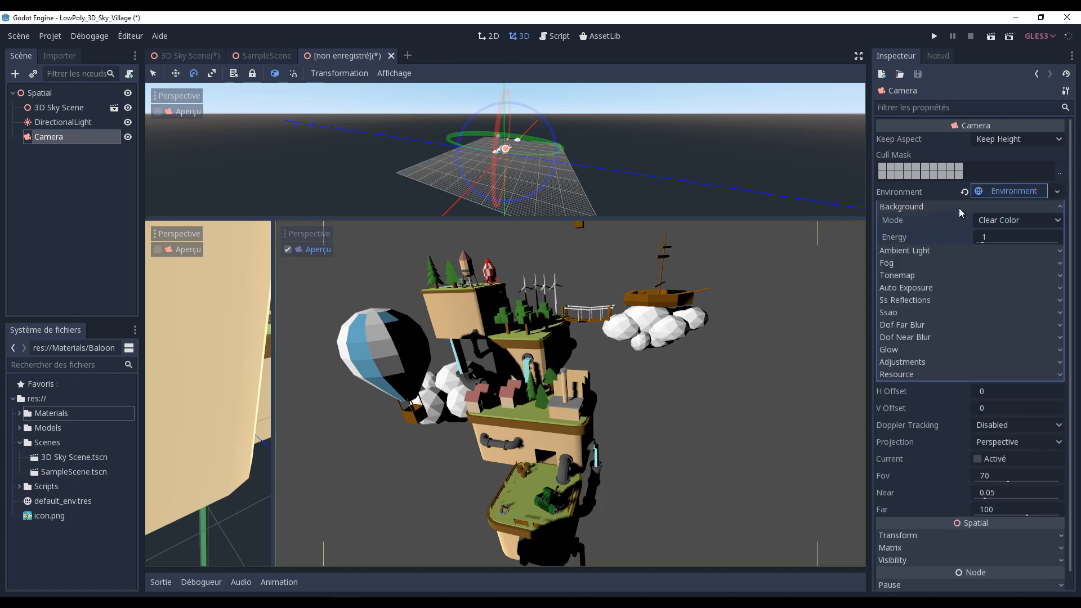
pyautogui.click(1003, 222)
pyautogui.click(982, 262)
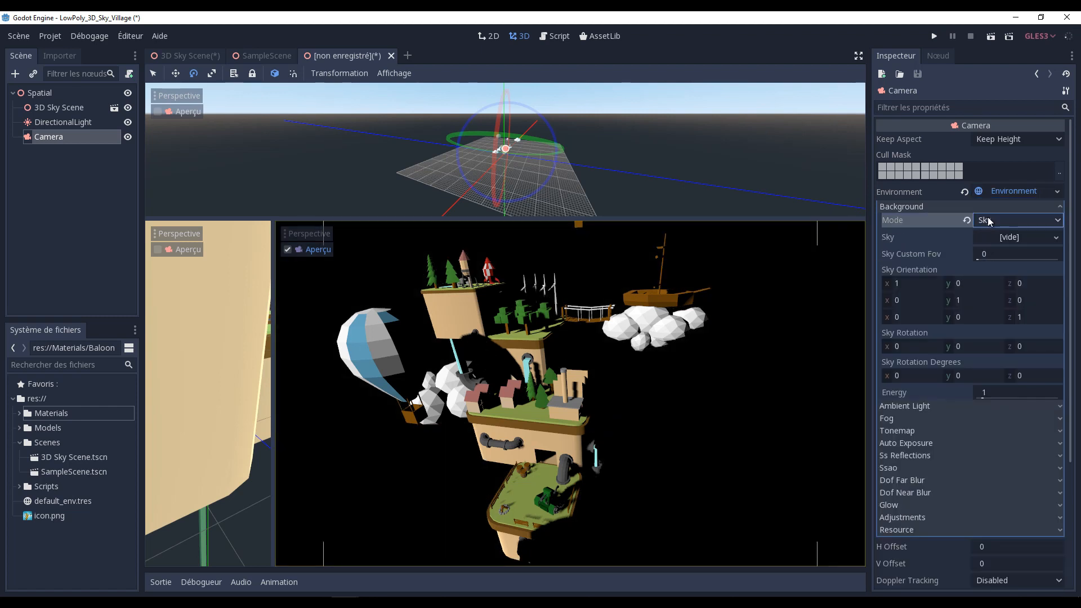
pyautogui.click(1011, 239)
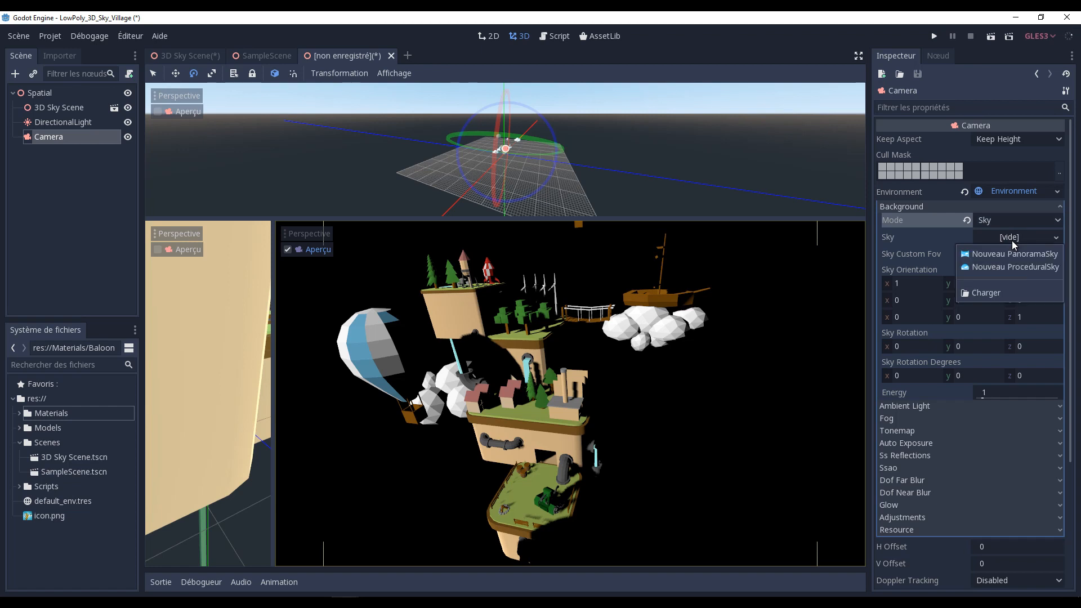
pyautogui.click(1003, 268)
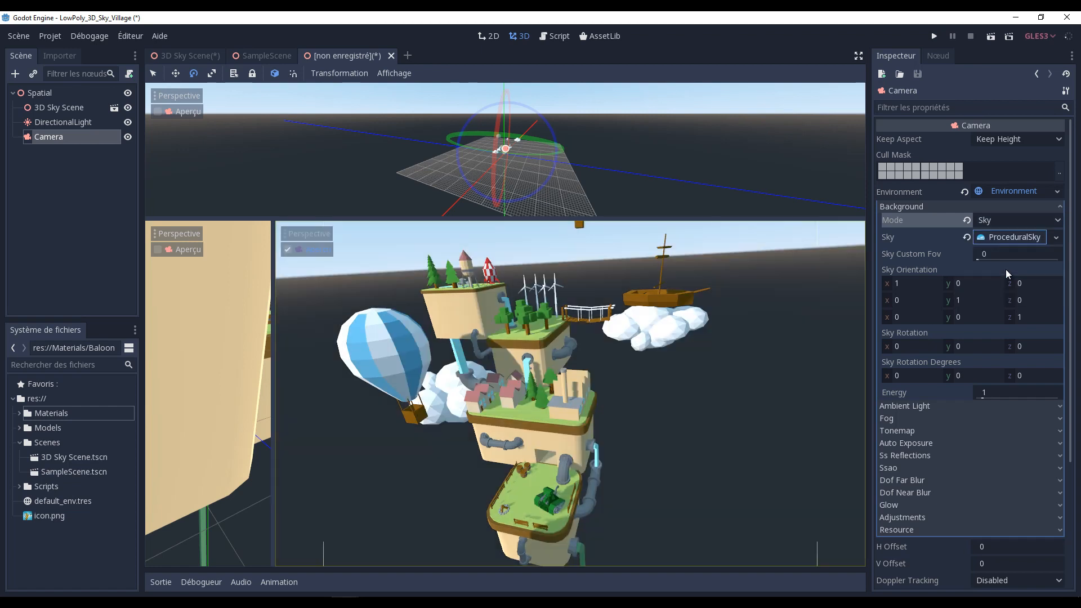
# Step: Set the ProceduralSky's ground horizon color to d6eafa by sampling the sky's horizon color
pyautogui.click(1002, 239)
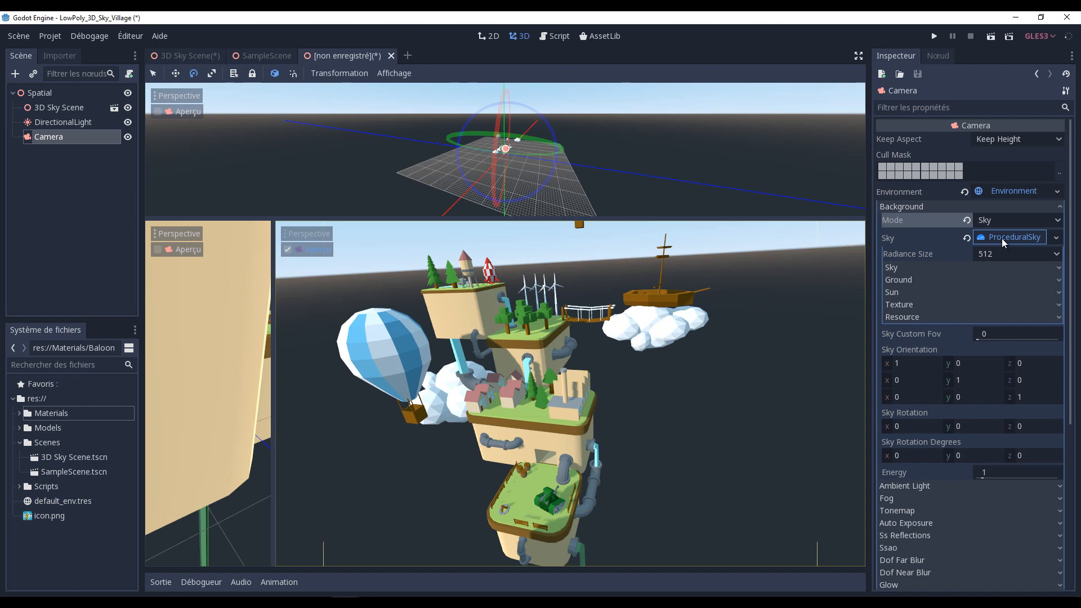
pyautogui.click(935, 268)
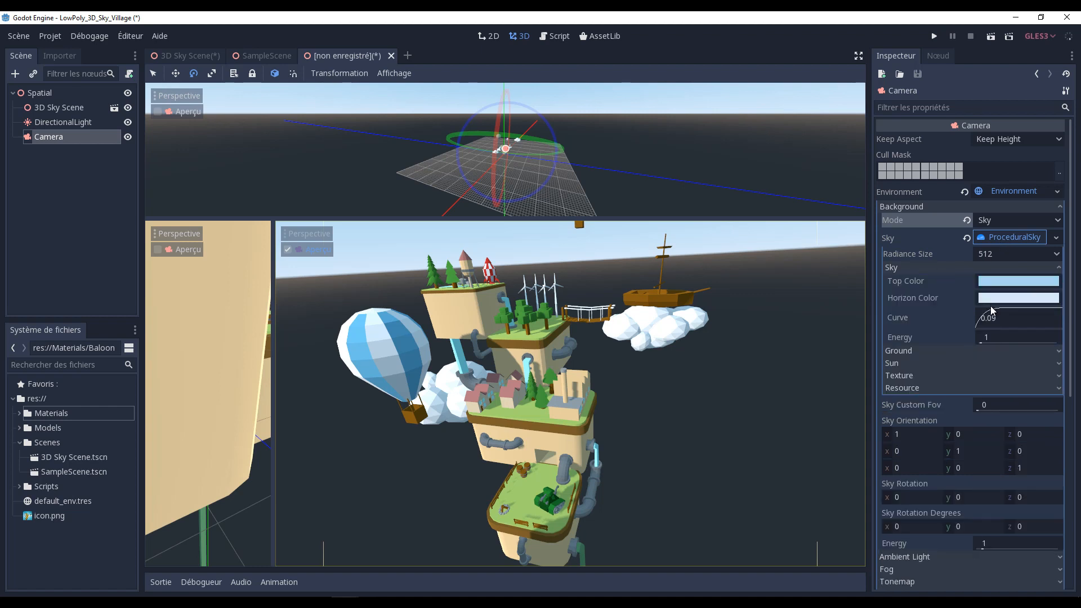
pyautogui.click(949, 350)
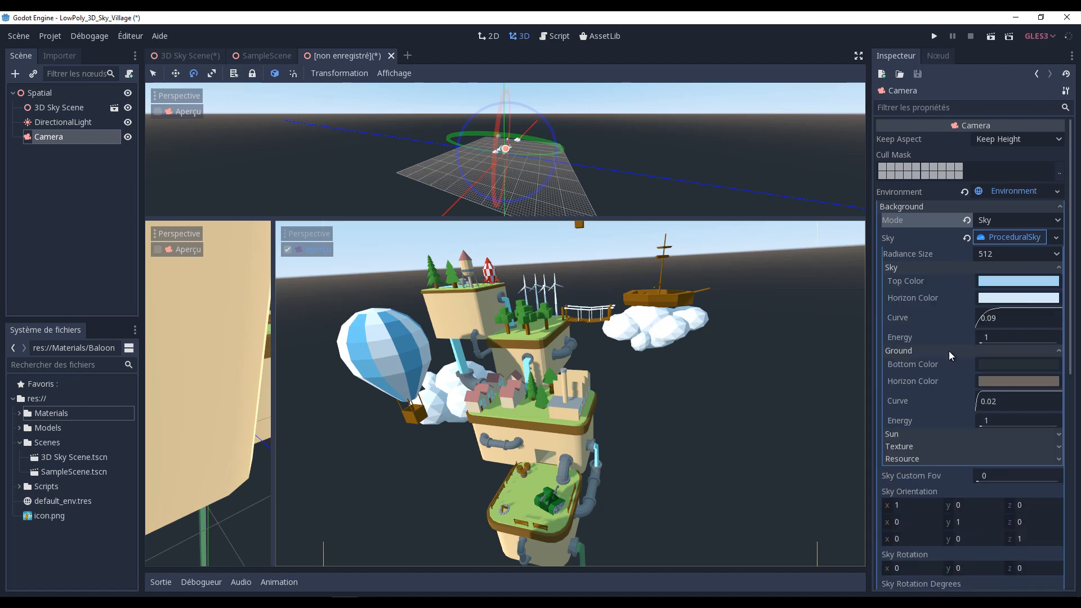
pyautogui.click(997, 381)
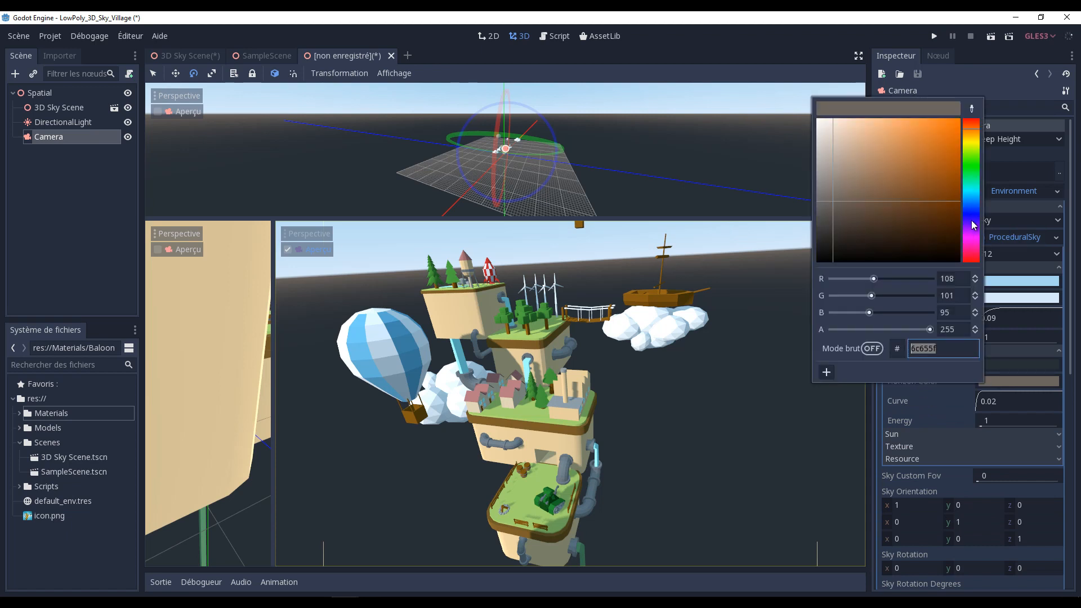
pyautogui.click(972, 109)
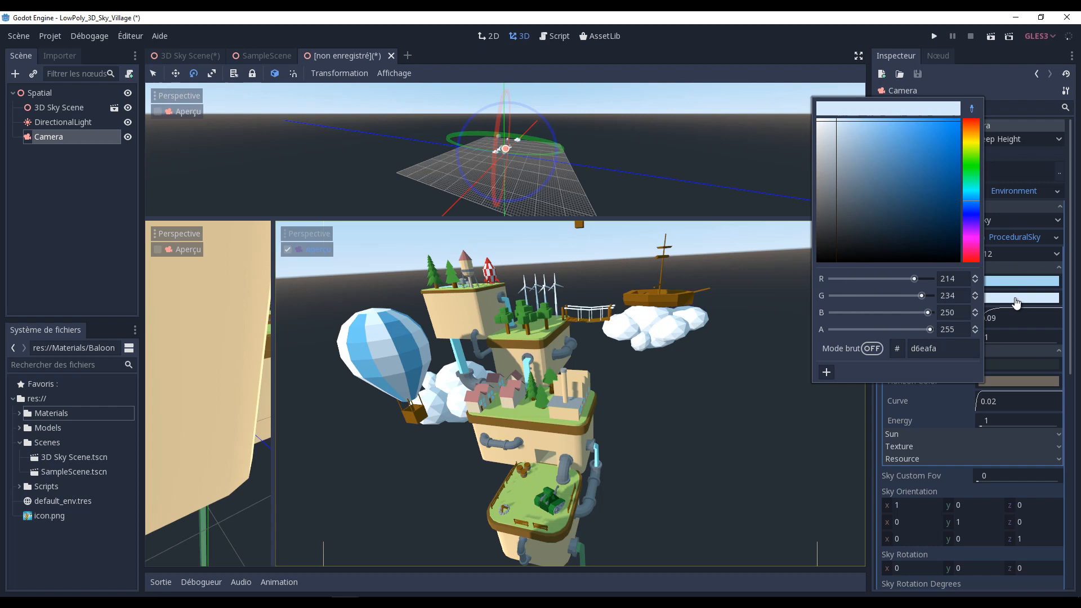
pyautogui.click(1017, 298)
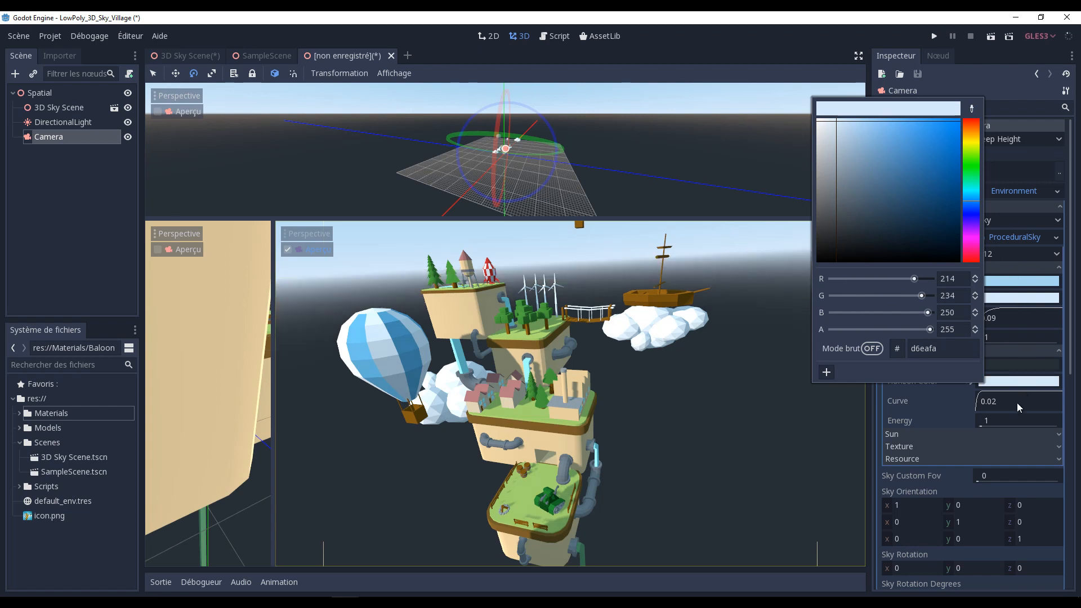
# Step: Set the ProceduralSky's ground bottom color to dark blue 37526d and its ground curve to 0.03
pyautogui.click(1019, 365)
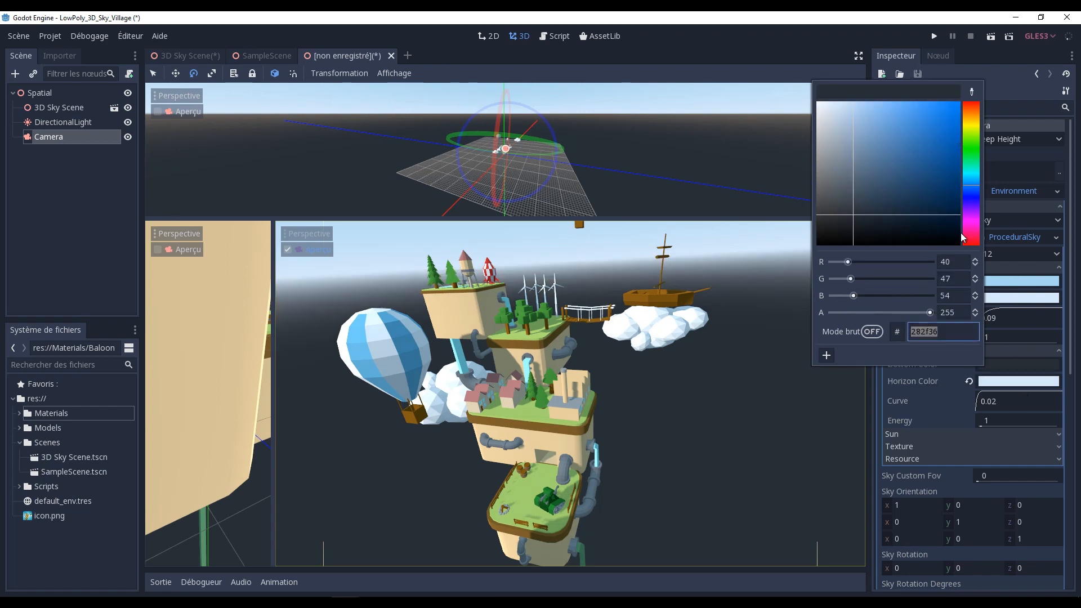
pyautogui.moveTo(882, 189); pyautogui.dragTo(888, 185)
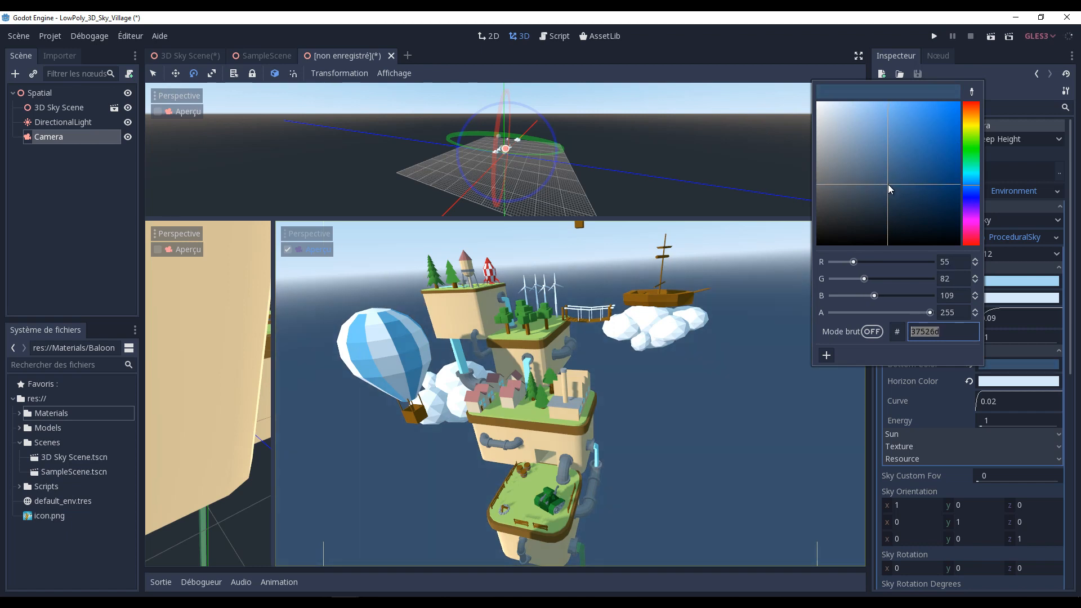
pyautogui.click(995, 404)
pyautogui.moveTo(991, 400); pyautogui.dragTo(991, 398)
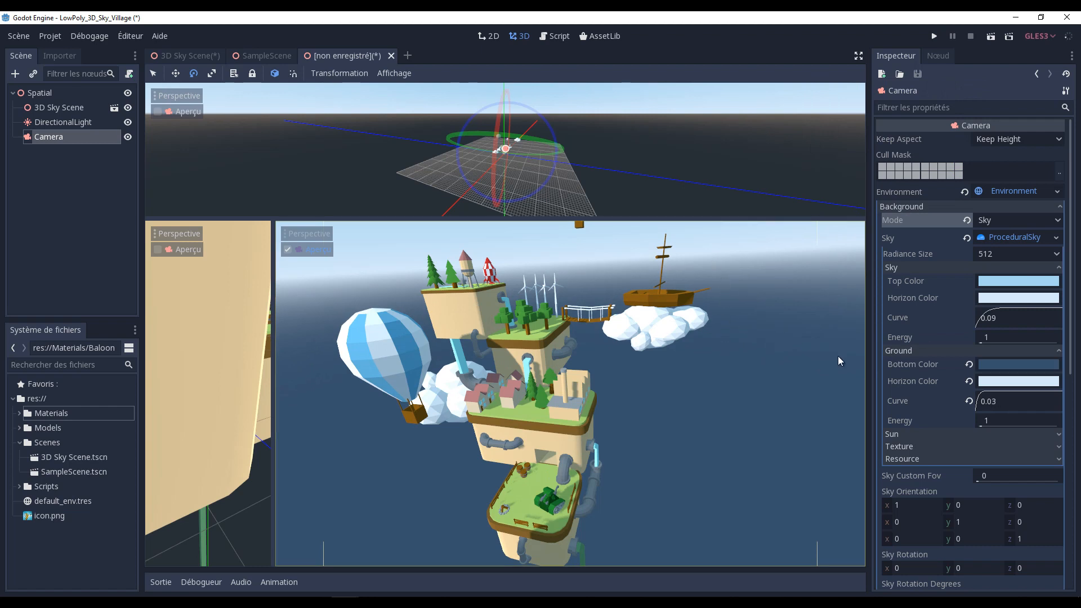
# Step: Set the ProceduralSky's sky top color to light blue a5c8f1
pyautogui.scroll(-3, 961, 362)
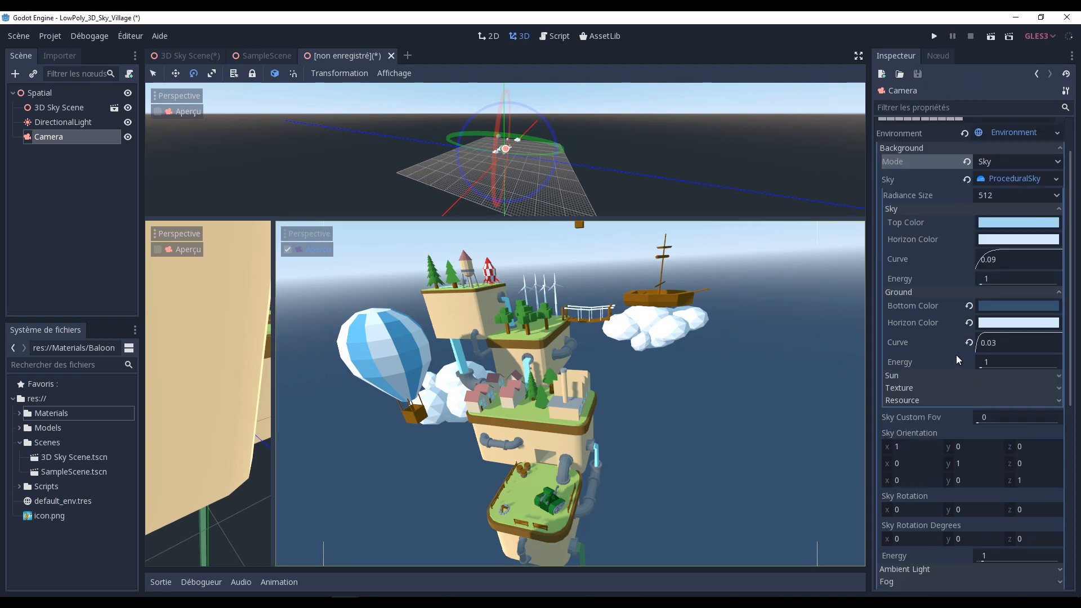
pyautogui.scroll(3, 952, 277)
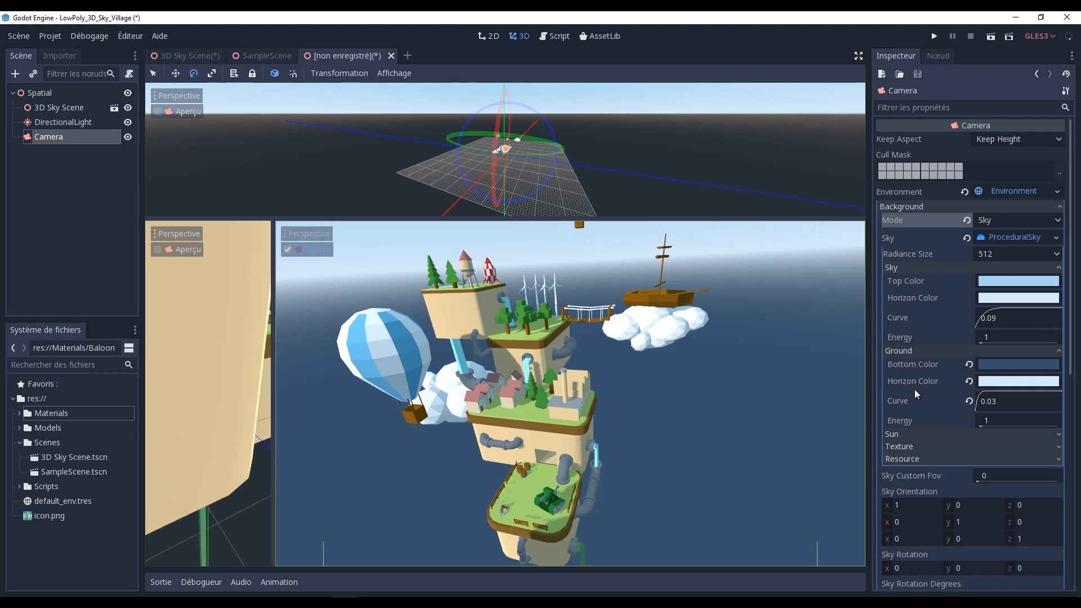
pyautogui.scroll(-12, 930, 403)
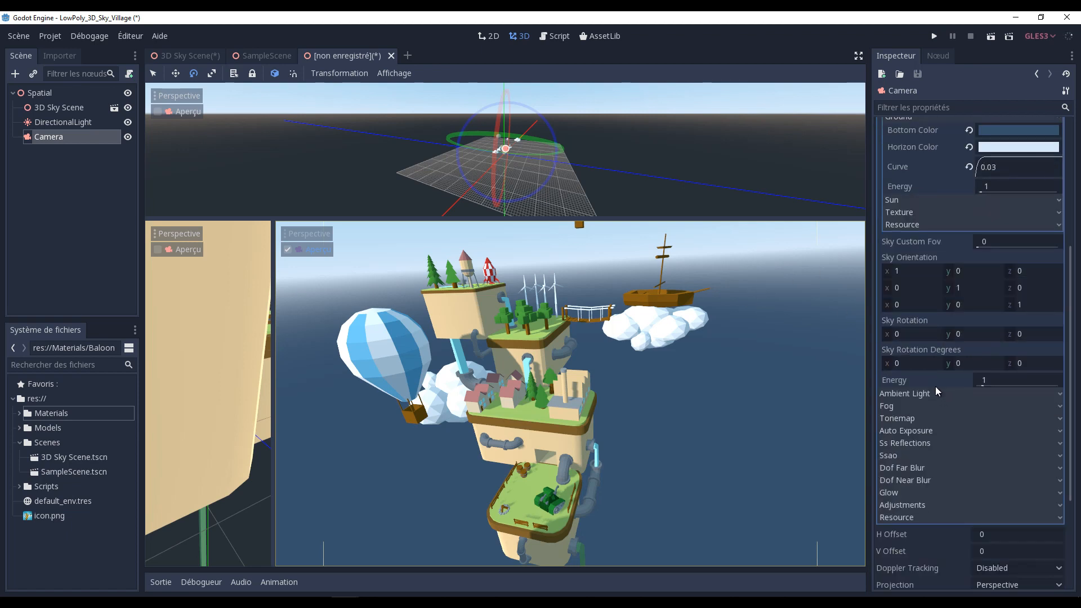
pyautogui.scroll(12, 975, 320)
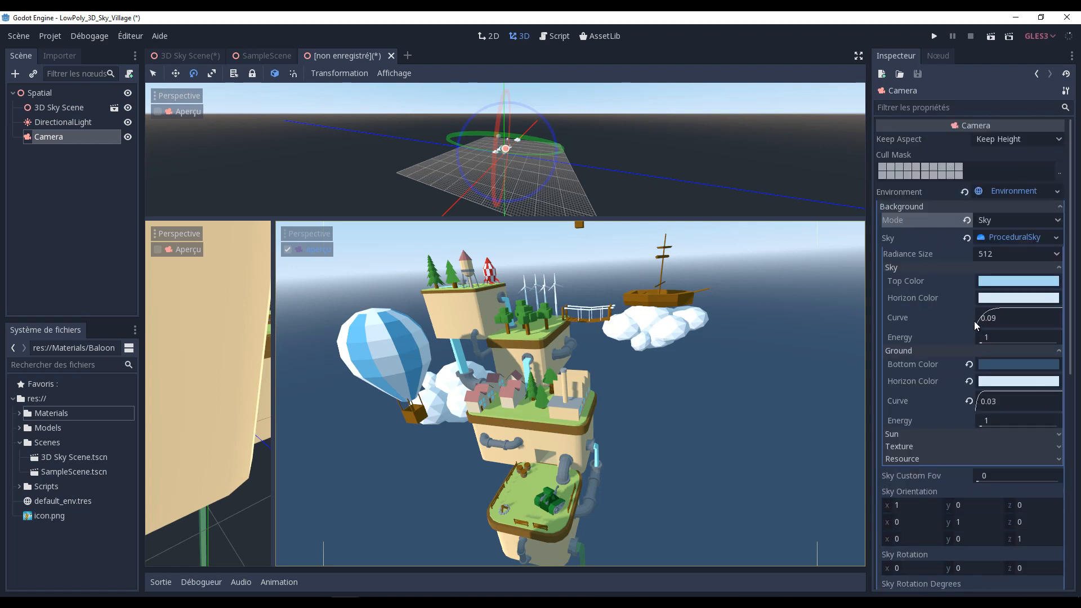
pyautogui.click(995, 284)
pyautogui.click(975, 58)
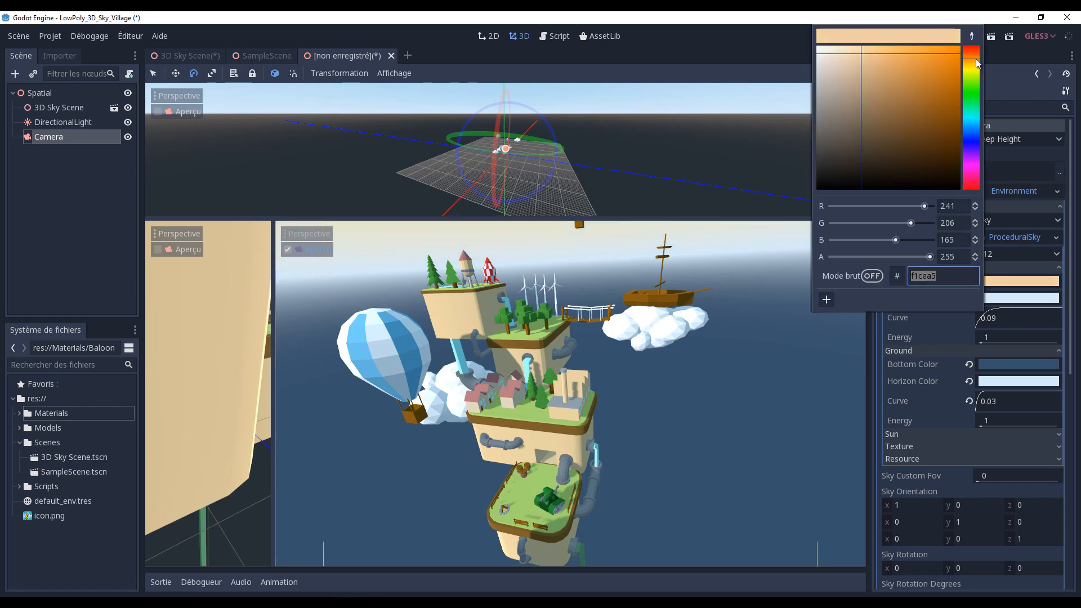
pyautogui.moveTo(976, 58); pyautogui.dragTo(971, 135)
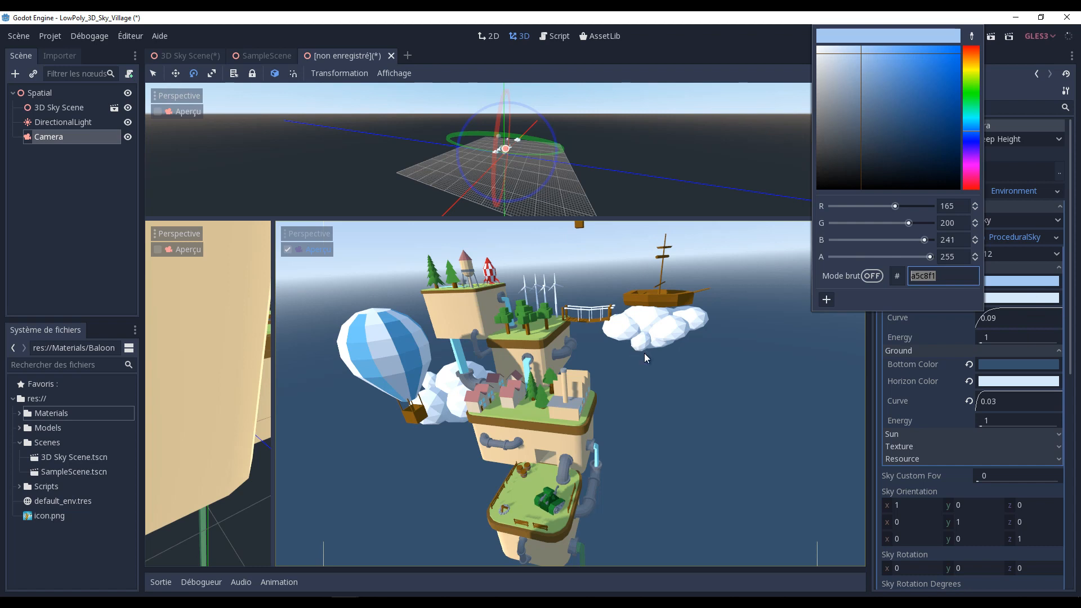
# Step: Collapse the ProceduralSky's ground settings and set its sky energy to 1.1
pyautogui.click(997, 343)
pyautogui.click(999, 336)
pyautogui.click(986, 351)
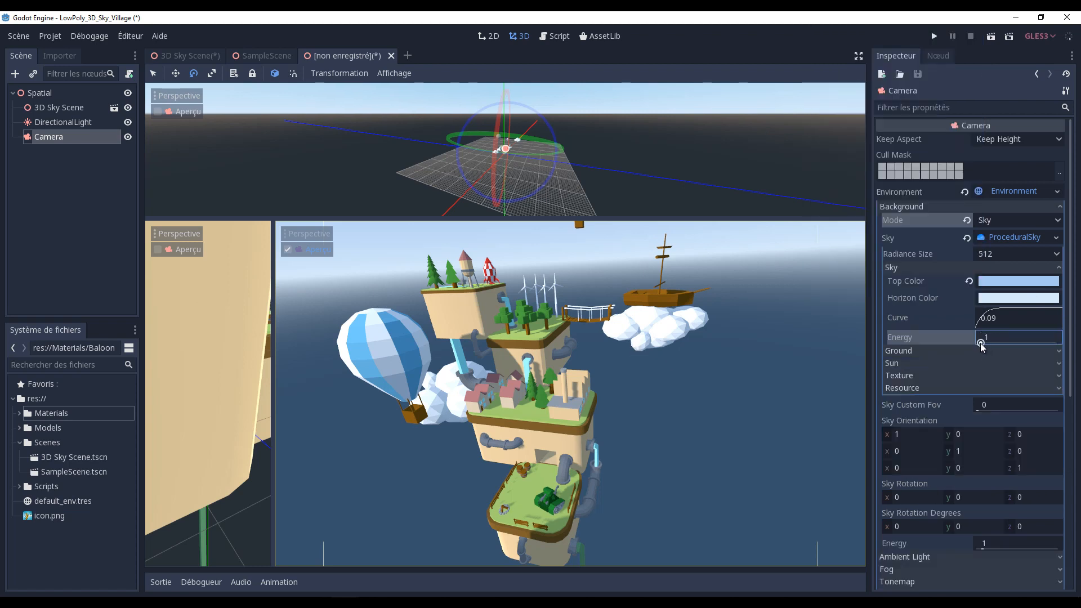
pyautogui.moveTo(981, 343); pyautogui.dragTo(1012, 340)
pyautogui.click(991, 342)
pyautogui.write('1.1')
pyautogui.press('Return')
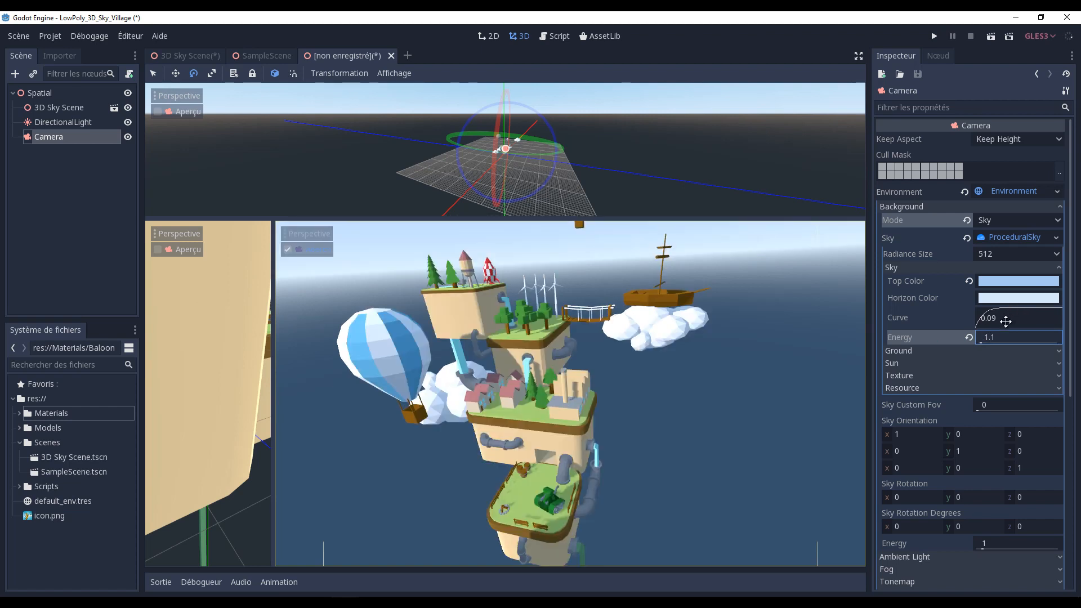
# Step: Expand the camera environment's ambient light settings and enable its fog
pyautogui.scroll(-4, 976, 395)
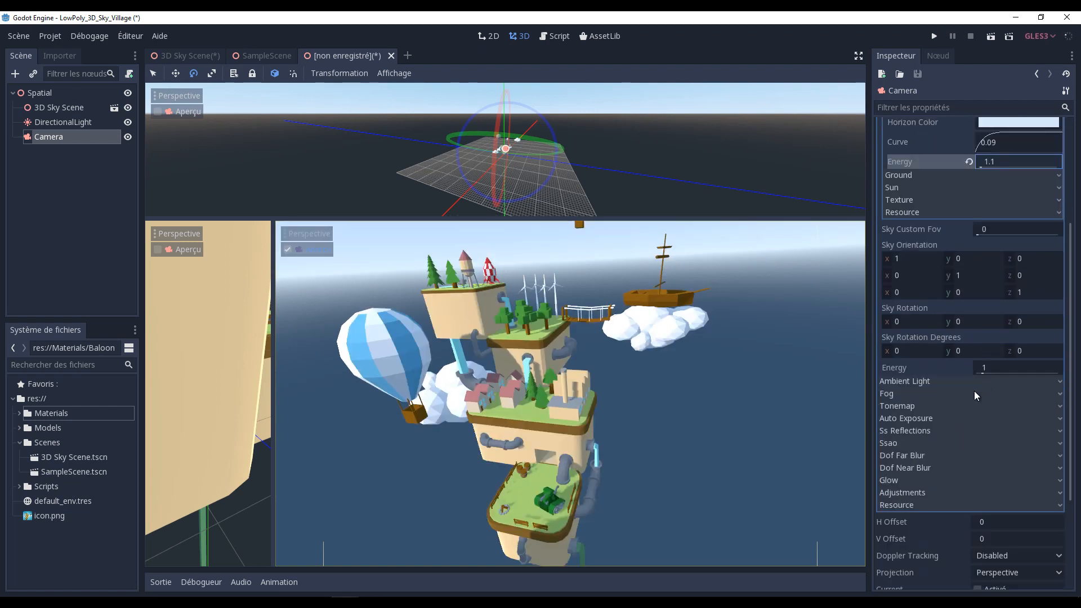
pyautogui.click(934, 384)
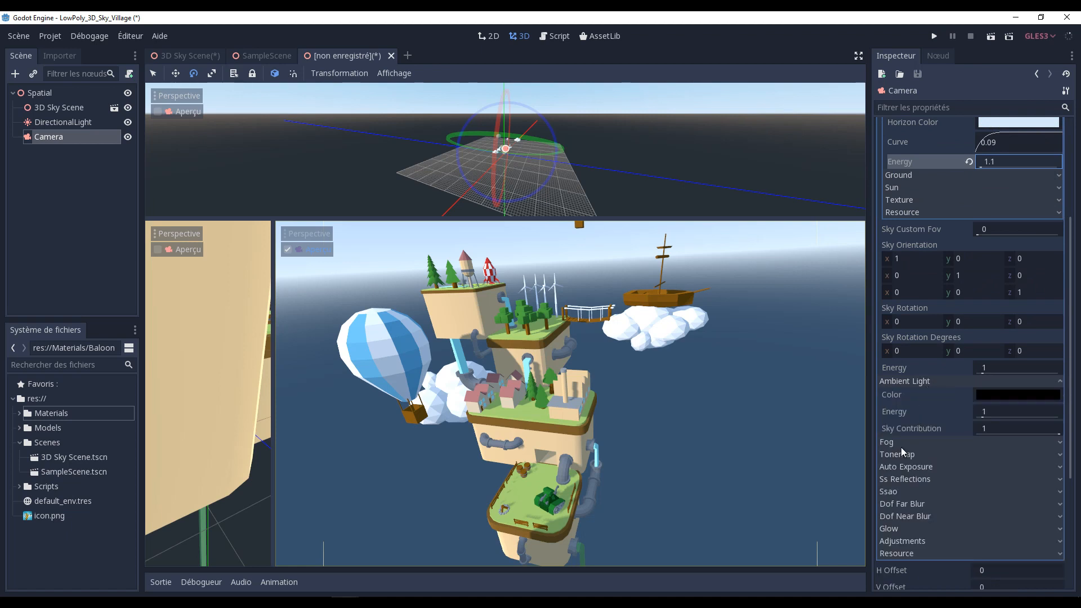
pyautogui.click(915, 441)
pyautogui.scroll(-1, 957, 422)
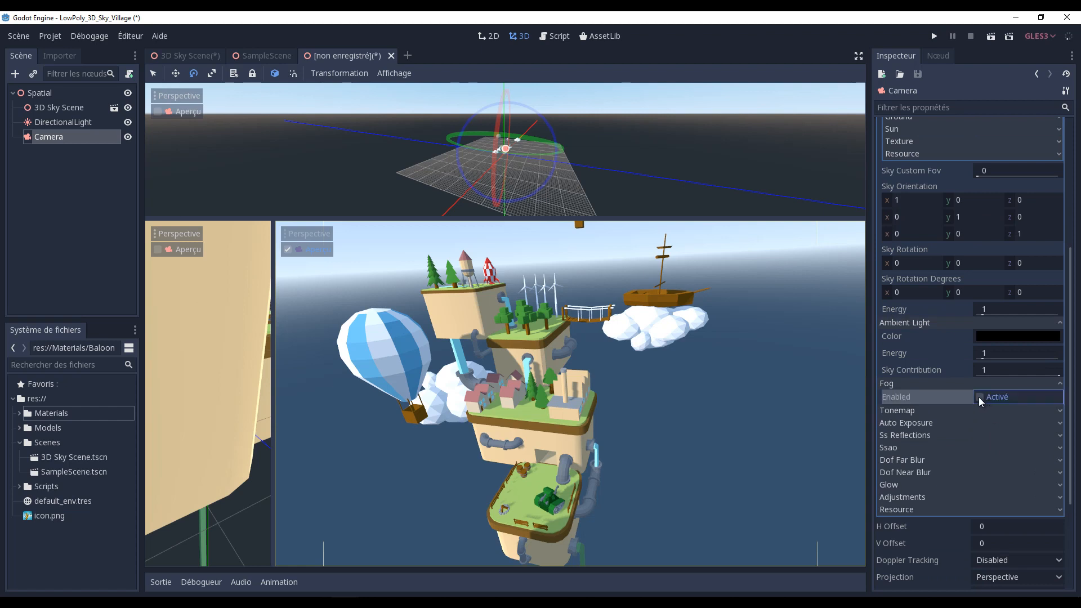
pyautogui.click(980, 397)
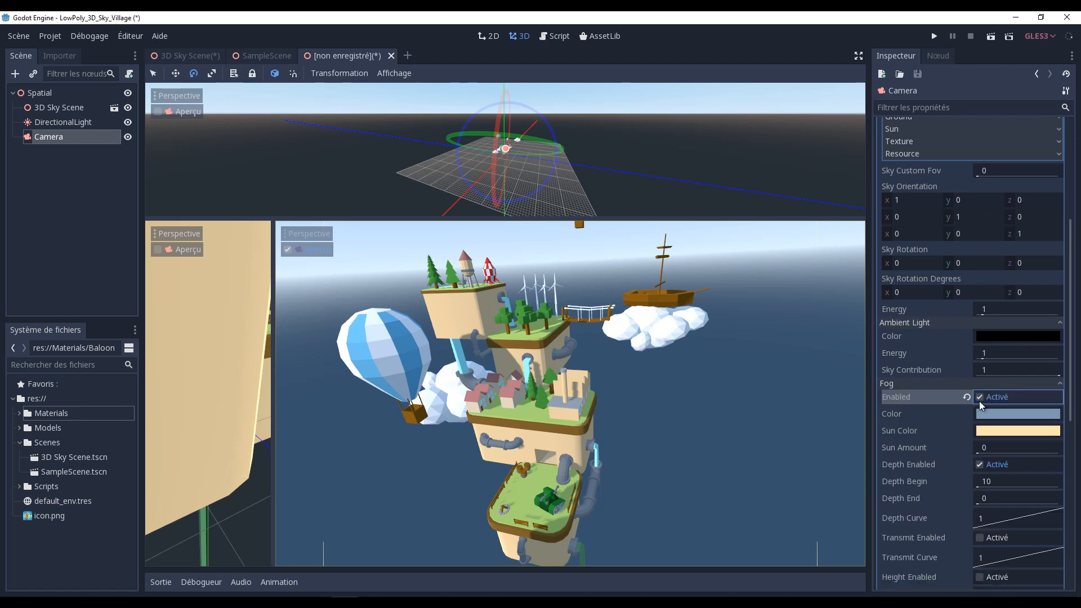
# Step: Try the Filmic tonemap in the camera environment and set the tonemap mode to Aces, leaving exposure at 1
pyautogui.moveTo(1071, 378); pyautogui.dragTo(1070, 443)
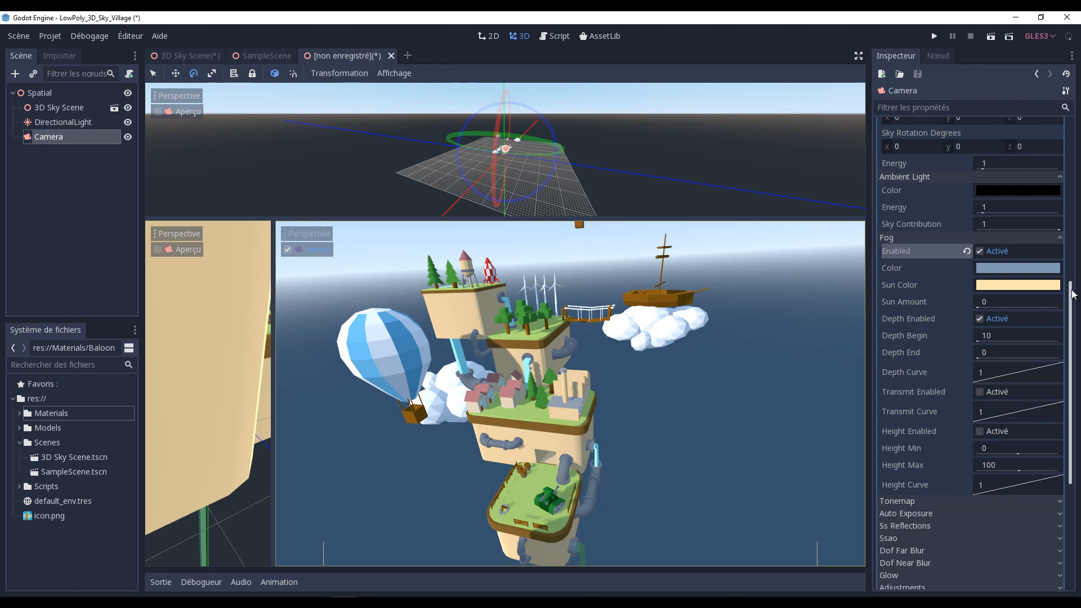
pyautogui.moveTo(1074, 294); pyautogui.dragTo(1071, 364)
pyautogui.click(913, 342)
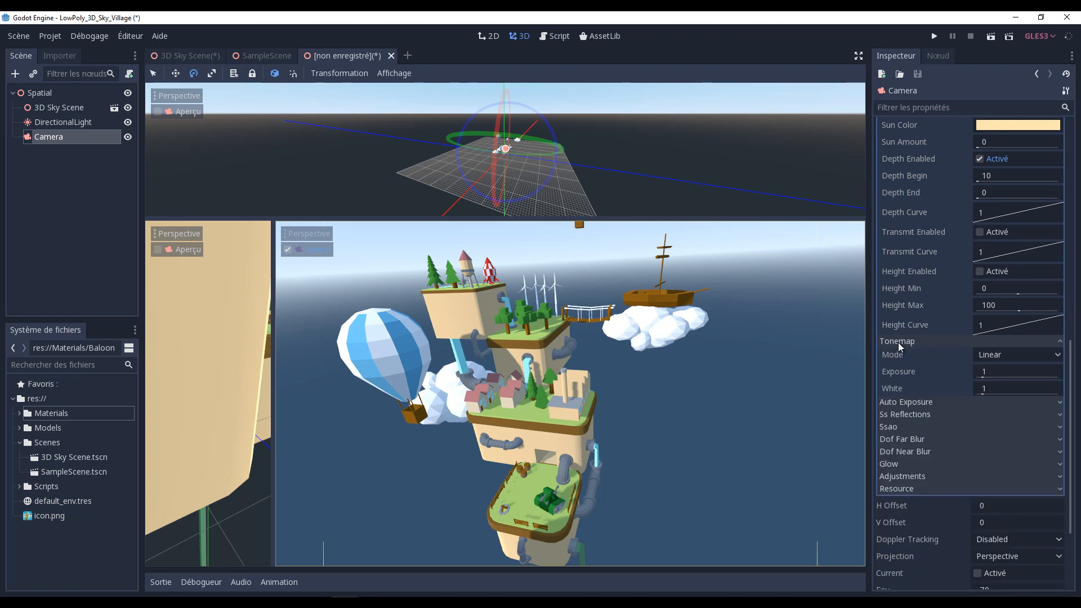
pyautogui.click(1012, 356)
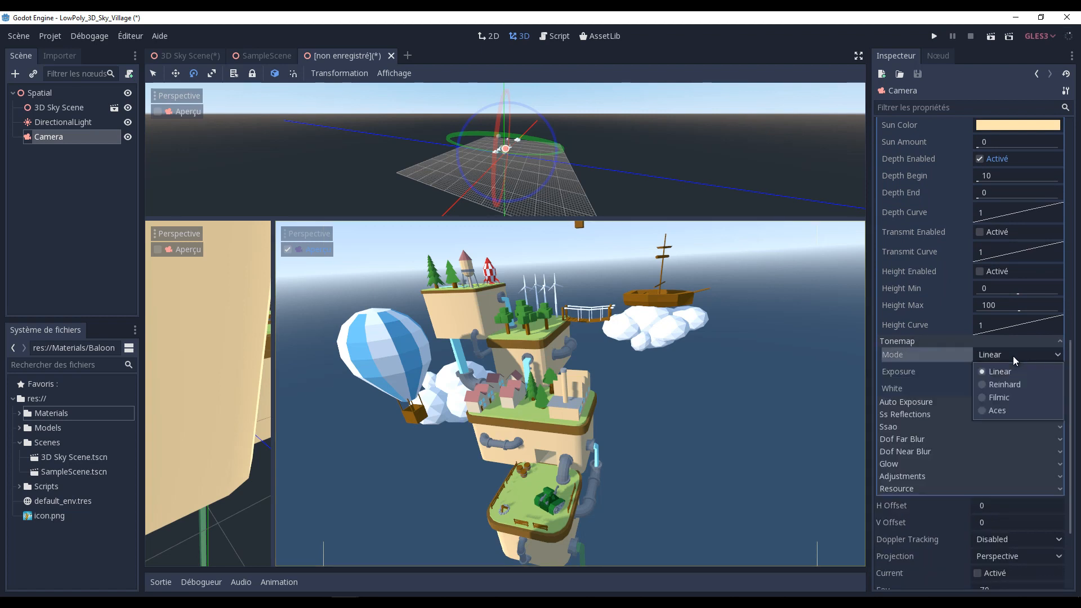
pyautogui.click(981, 398)
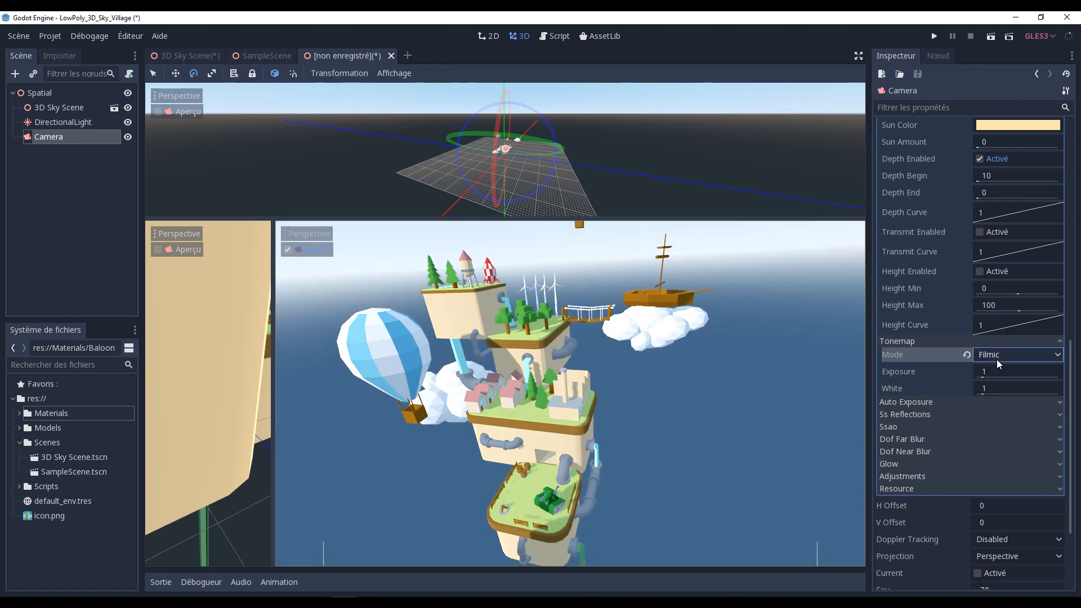
pyautogui.click(1002, 353)
pyautogui.click(981, 413)
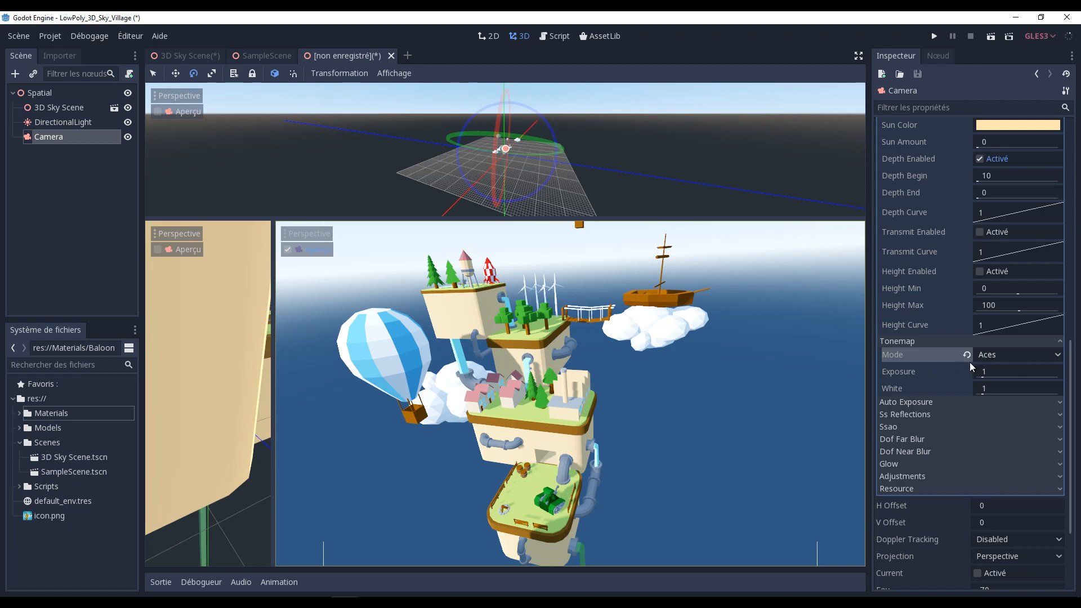
pyautogui.moveTo(982, 377); pyautogui.dragTo(984, 381)
# Step: Expand the environment's auto exposure and screen-space reflection settings for review
pyautogui.click(915, 402)
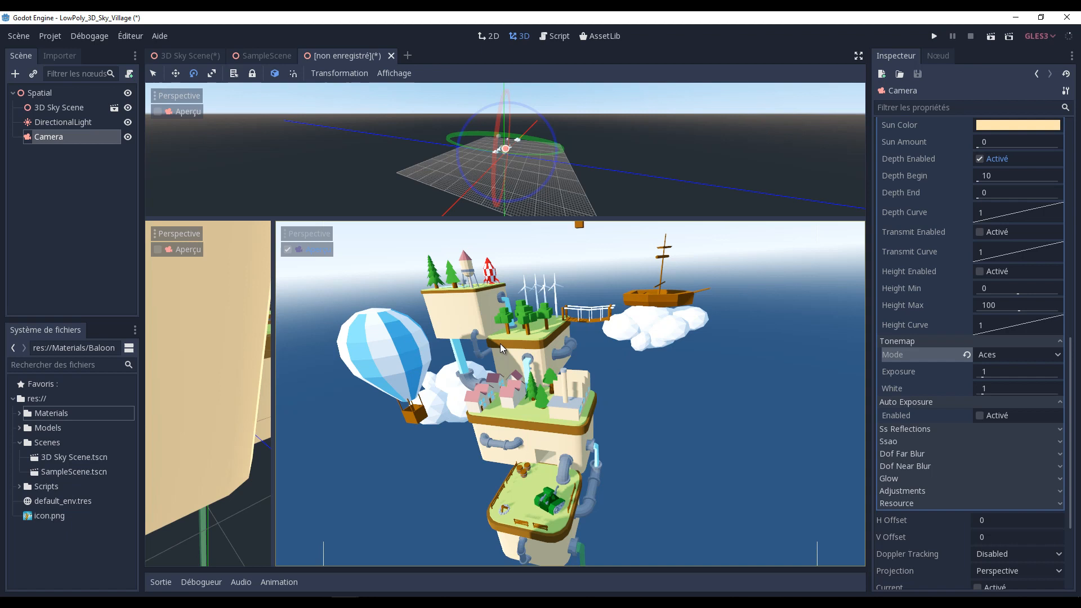
pyautogui.scroll(-3, 1076, 374)
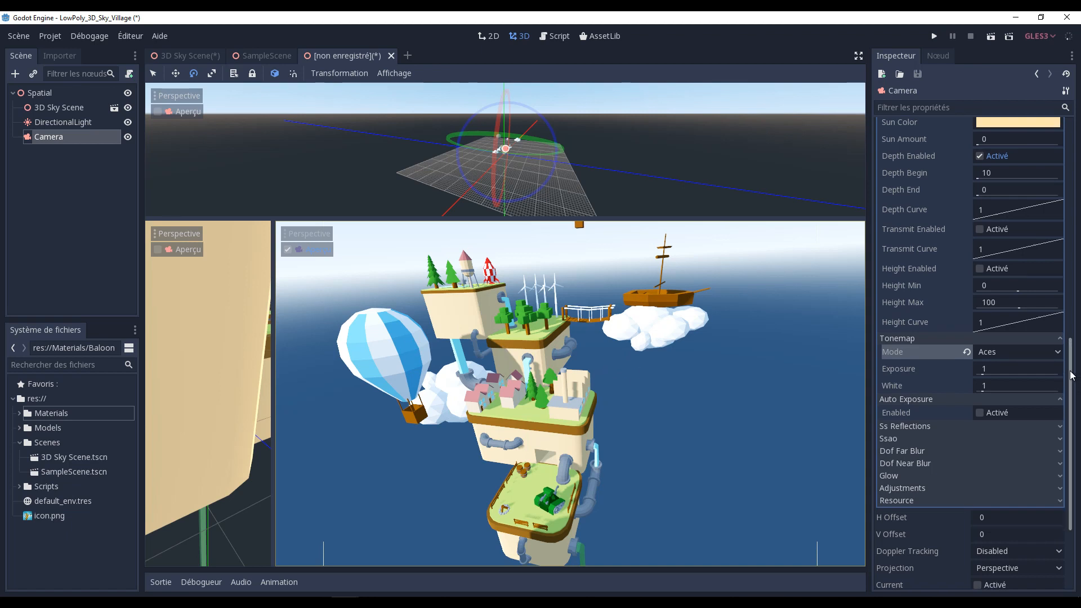
pyautogui.click(900, 368)
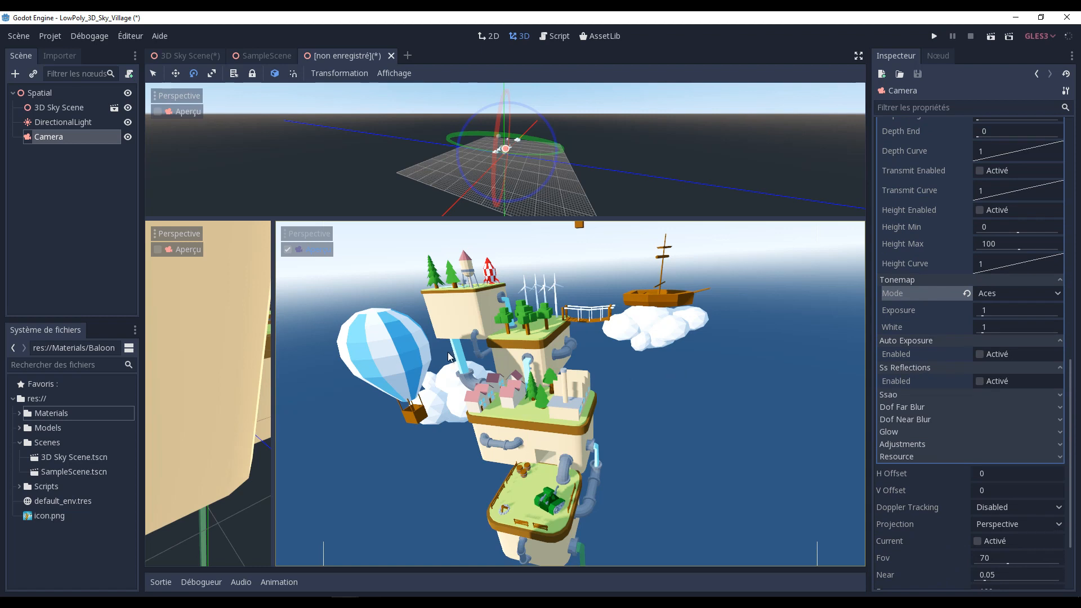
# Step: Enable SSAO in the camera environment with intensity 1.5 and High quality
pyautogui.click(914, 396)
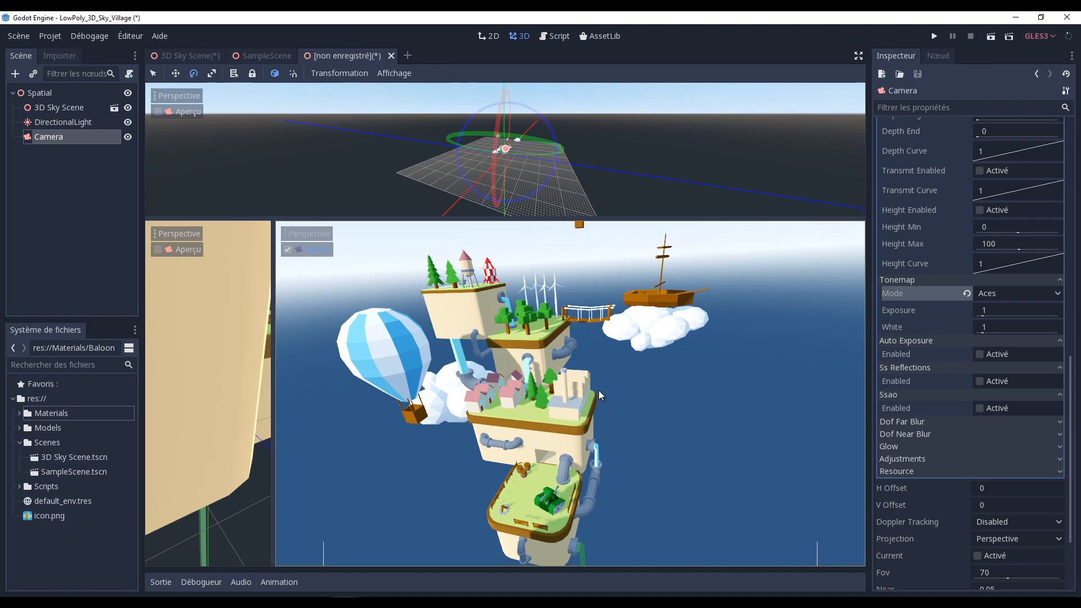
pyautogui.click(980, 408)
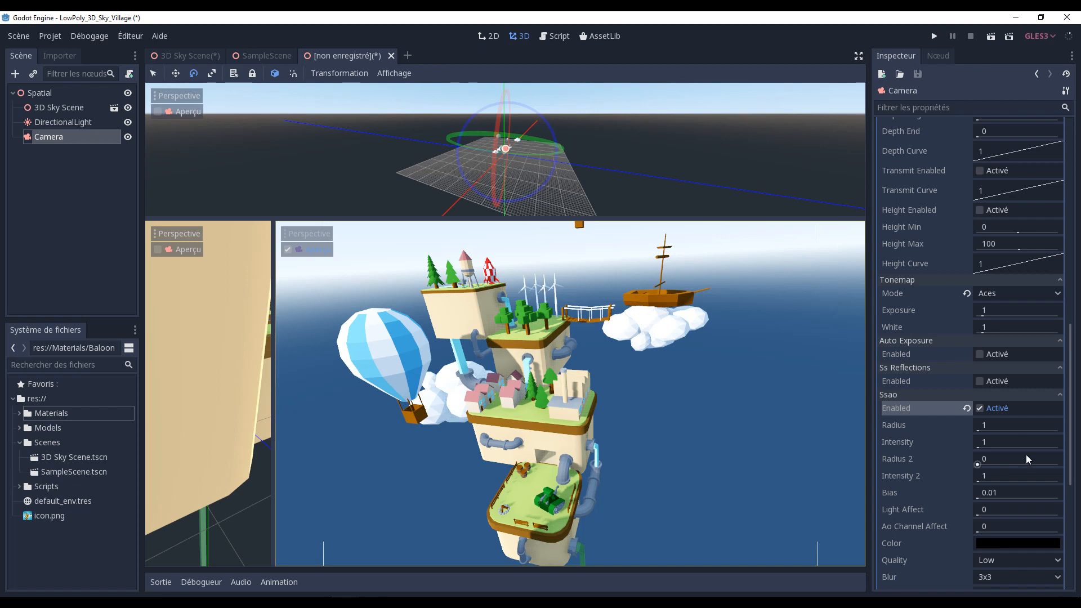
pyautogui.moveTo(980, 447)
pyautogui.mouseDown()
pyautogui.moveTo(1032, 447)
pyautogui.moveTo(981, 448)
pyautogui.mouseUp()
pyautogui.click(1001, 436)
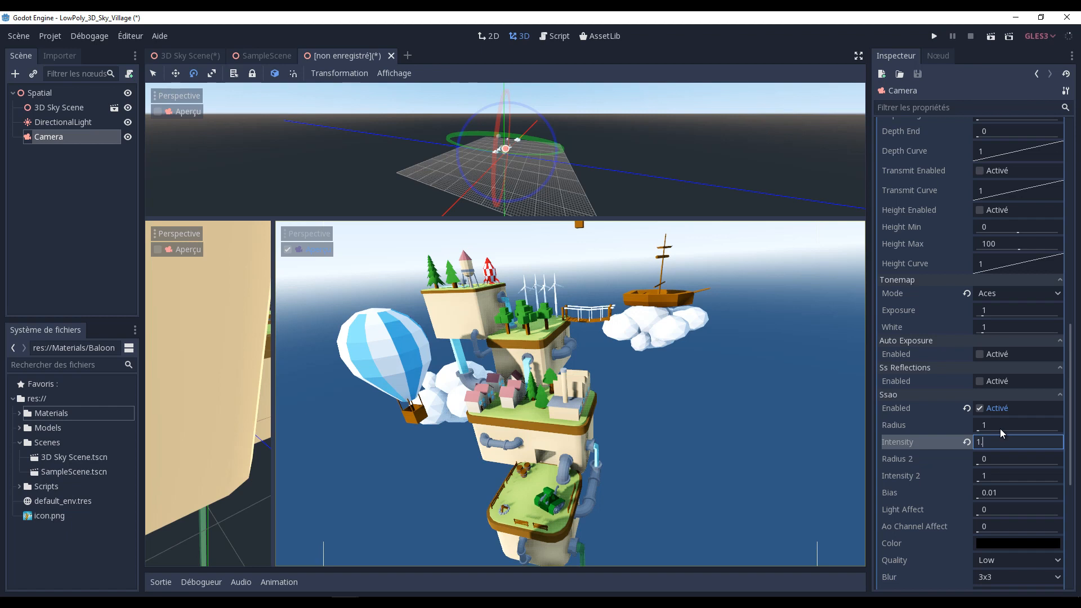
pyautogui.moveTo(1071, 423); pyautogui.dragTo(1070, 484)
pyautogui.click(1008, 380)
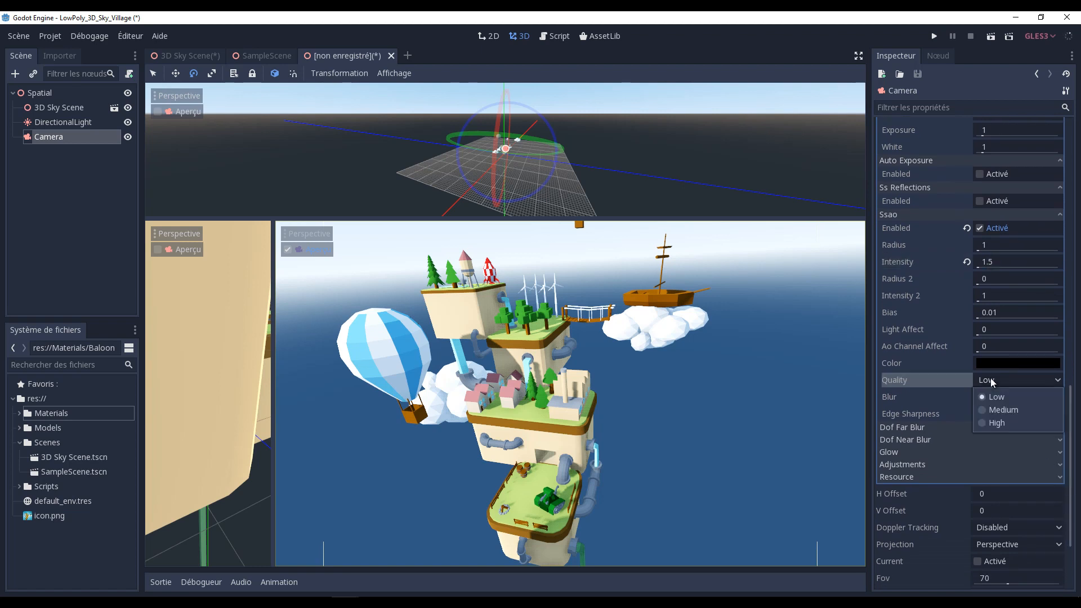
pyautogui.click(983, 424)
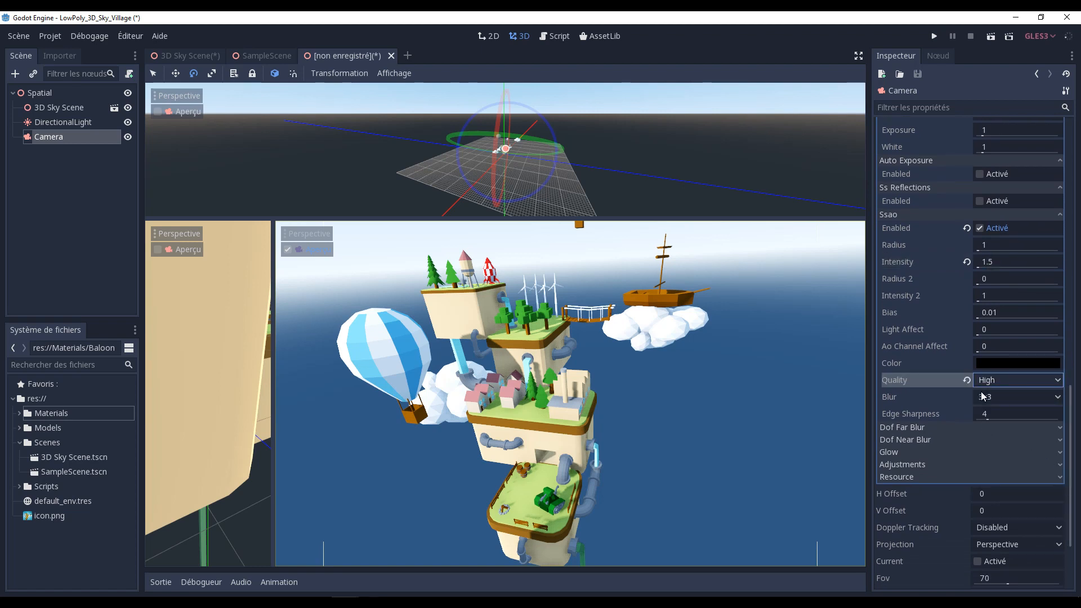
# Step: Enable the far depth-of-field blur in the camera environment
pyautogui.scroll(-2, 924, 405)
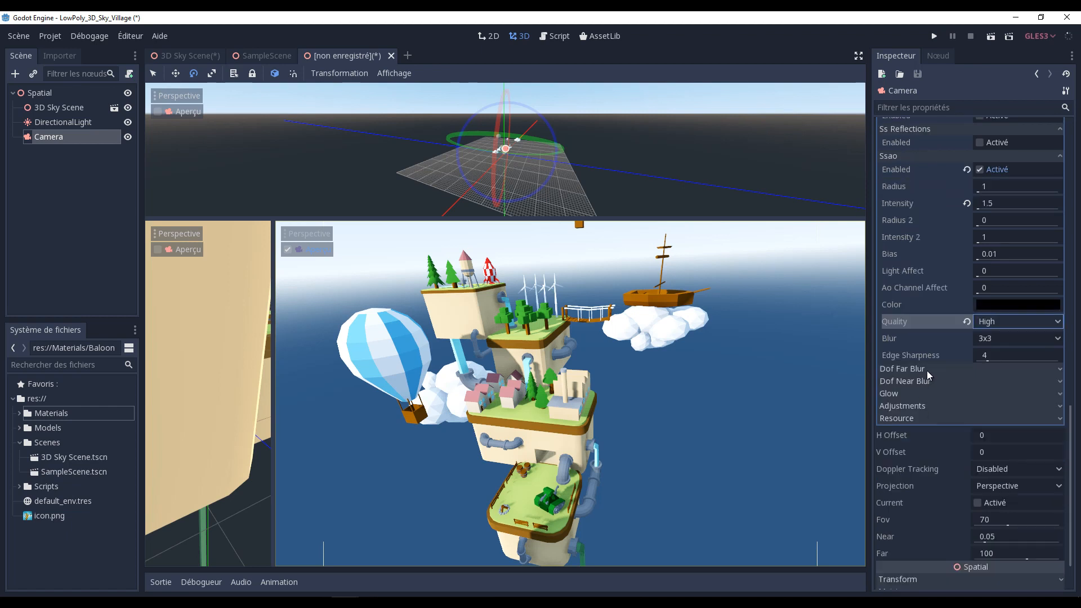
pyautogui.click(927, 369)
pyautogui.click(979, 383)
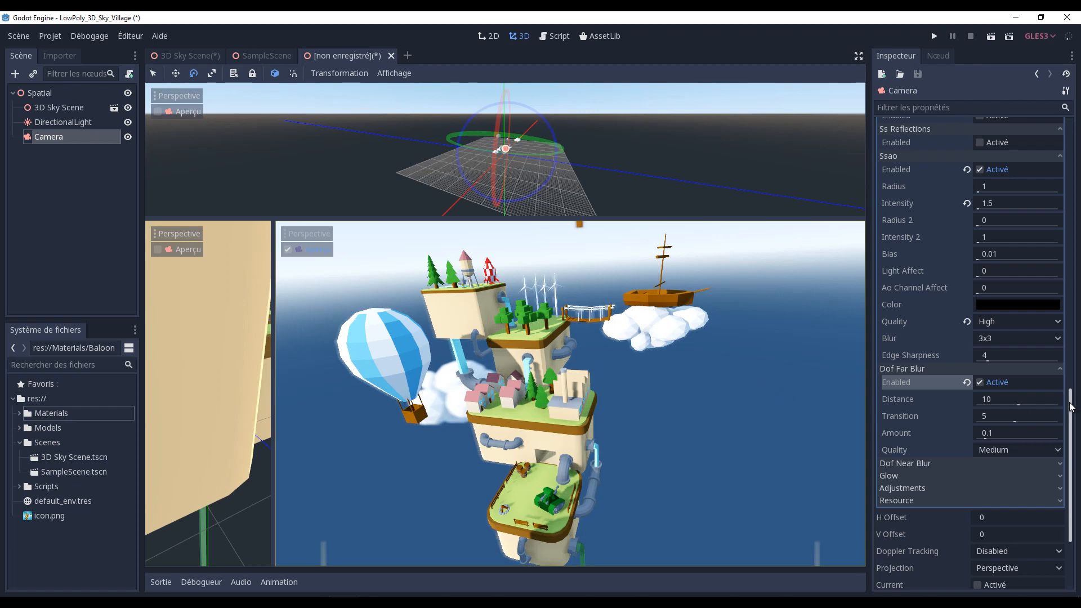
# Step: Enable glow in the camera environment and raise its intensity to 1.46
pyautogui.scroll(-1, 1069, 416)
pyautogui.scroll(-1, 1069, 416)
pyautogui.click(897, 441)
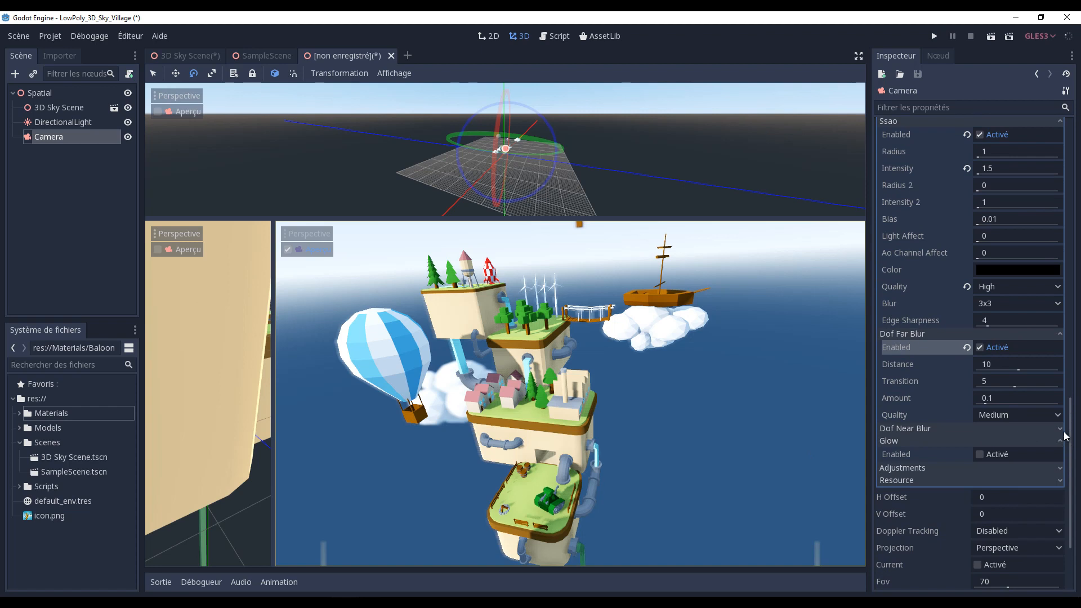
pyautogui.scroll(-3, 1022, 438)
pyautogui.click(978, 384)
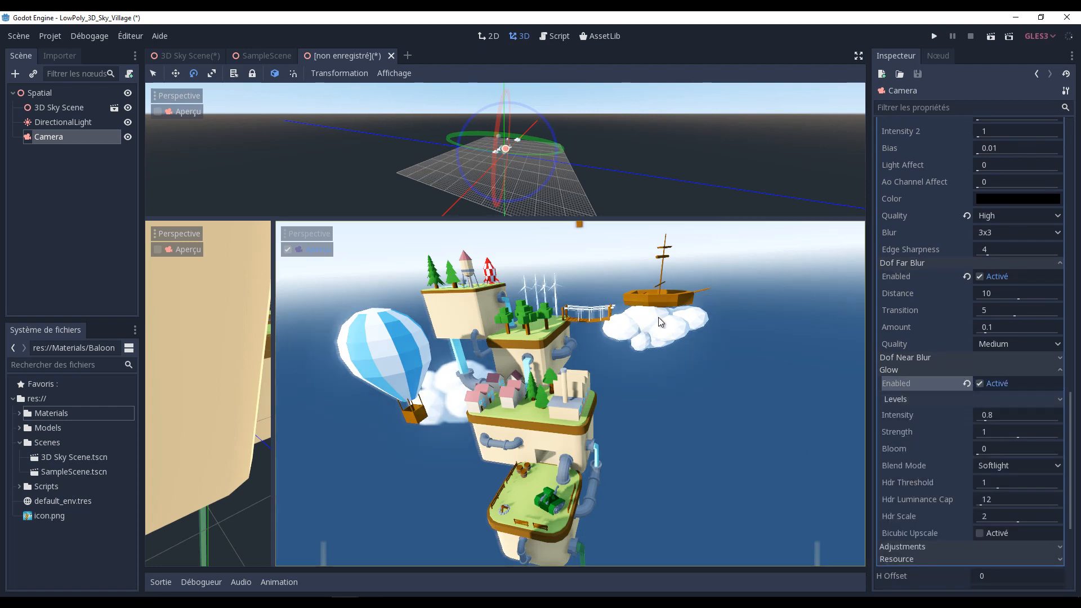
pyautogui.moveTo(988, 423)
pyautogui.mouseDown()
pyautogui.moveTo(1022, 420)
pyautogui.moveTo(996, 421)
pyautogui.mouseUp()
# Step: Enable color adjustments with brightness 0.89, contrast 1.22 and saturation 1.17, and show the available color correction texture types
pyautogui.moveTo(1070, 408); pyautogui.dragTo(1067, 431)
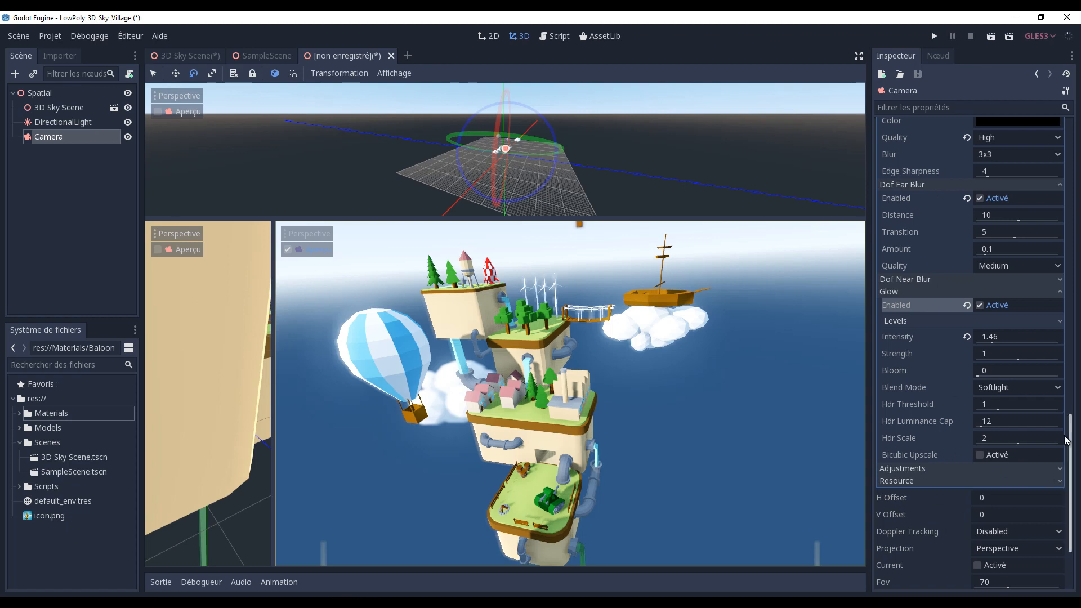
pyautogui.moveTo(1071, 437); pyautogui.dragTo(1072, 453)
pyautogui.click(901, 403)
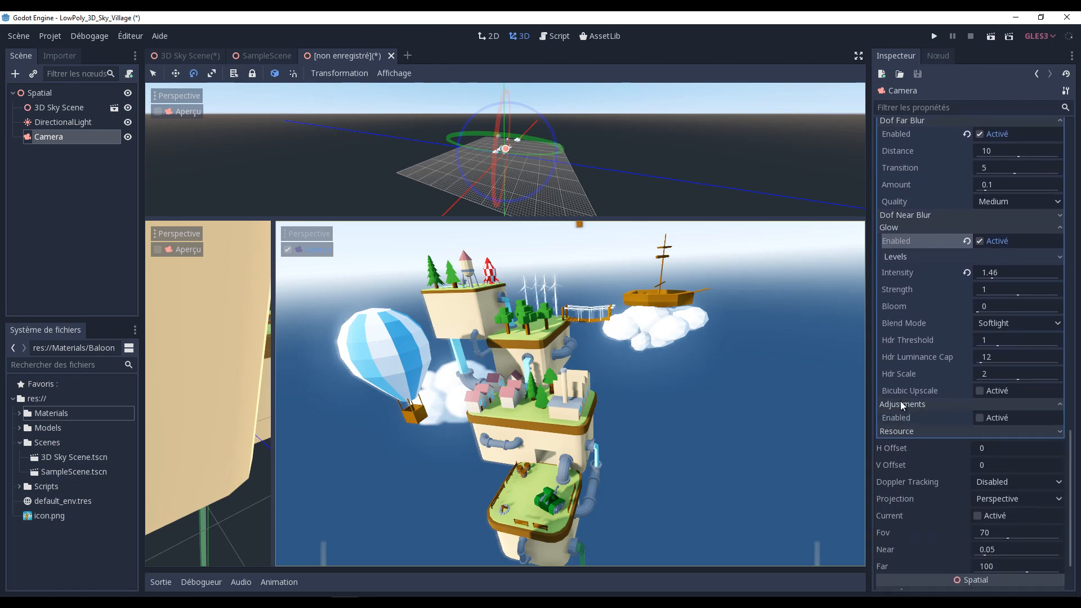
pyautogui.click(980, 418)
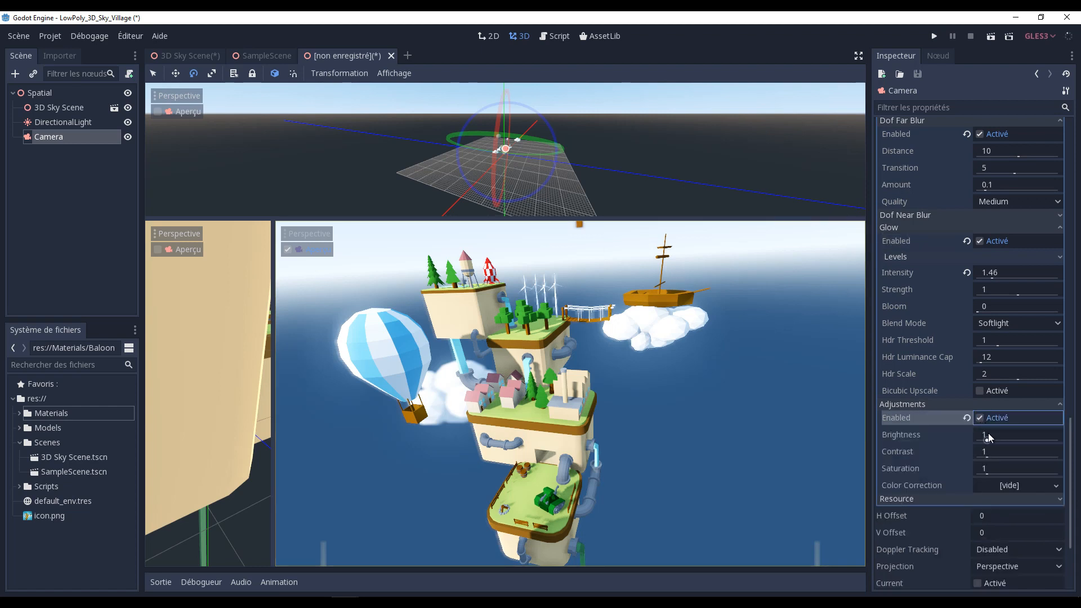
pyautogui.moveTo(986, 441)
pyautogui.mouseDown()
pyautogui.moveTo(996, 437)
pyautogui.moveTo(984, 441)
pyautogui.moveTo(990, 458)
pyautogui.mouseUp()
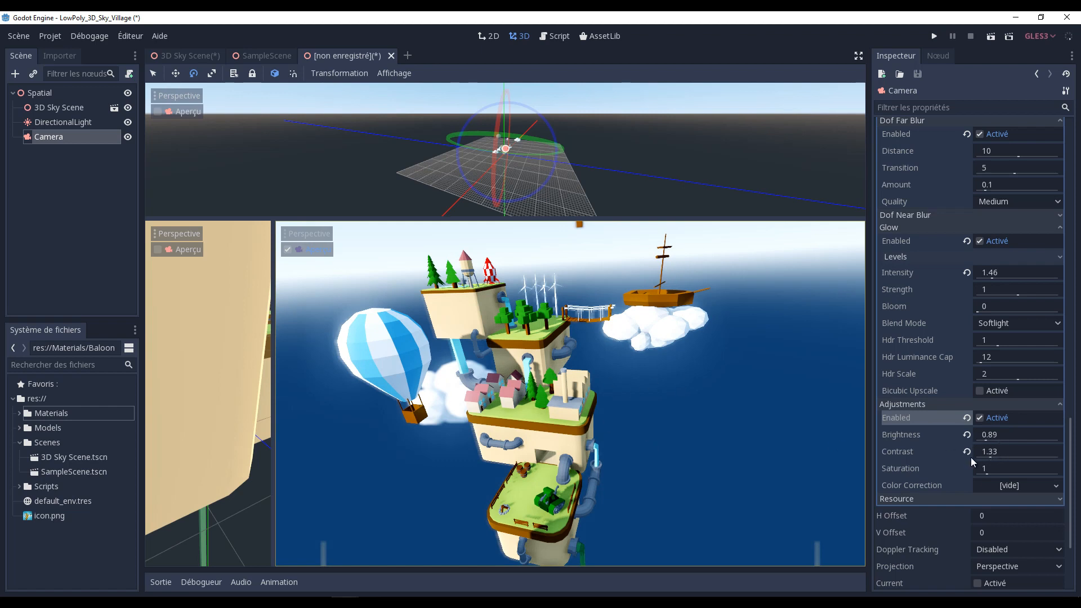
pyautogui.moveTo(991, 458); pyautogui.dragTo(992, 473)
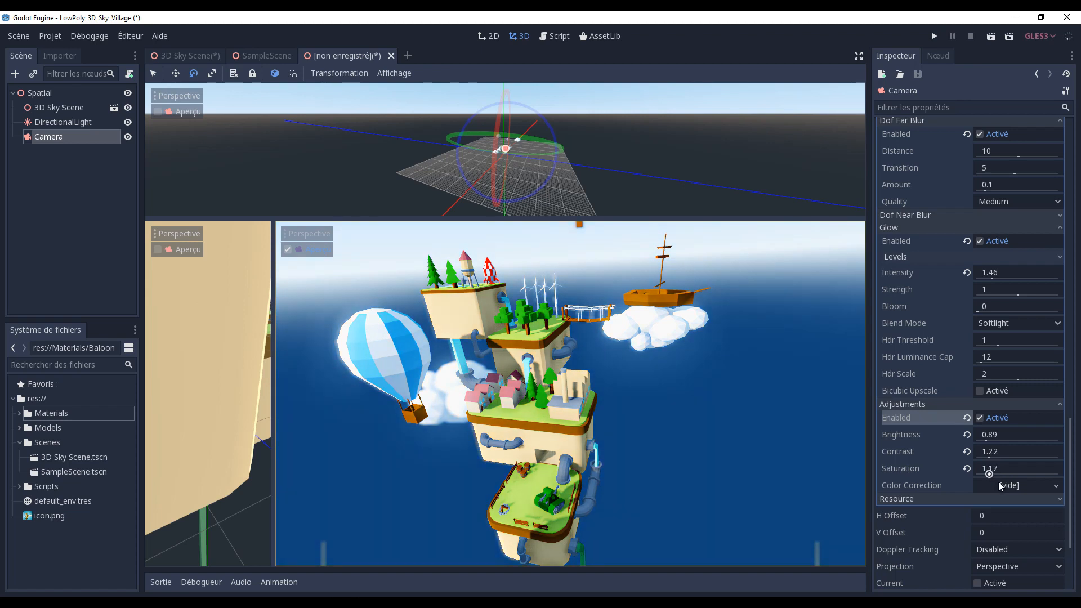
pyautogui.click(1002, 485)
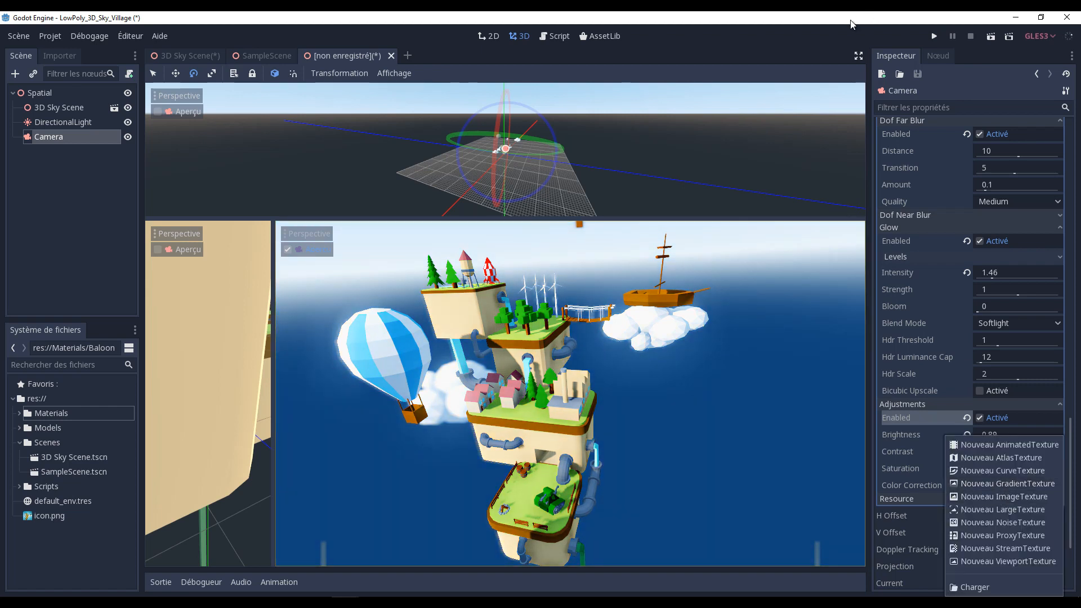
# Step: Switch the environment's color adjustments off and back on to compare their effect, and expand the Resource section
pyautogui.click(982, 417)
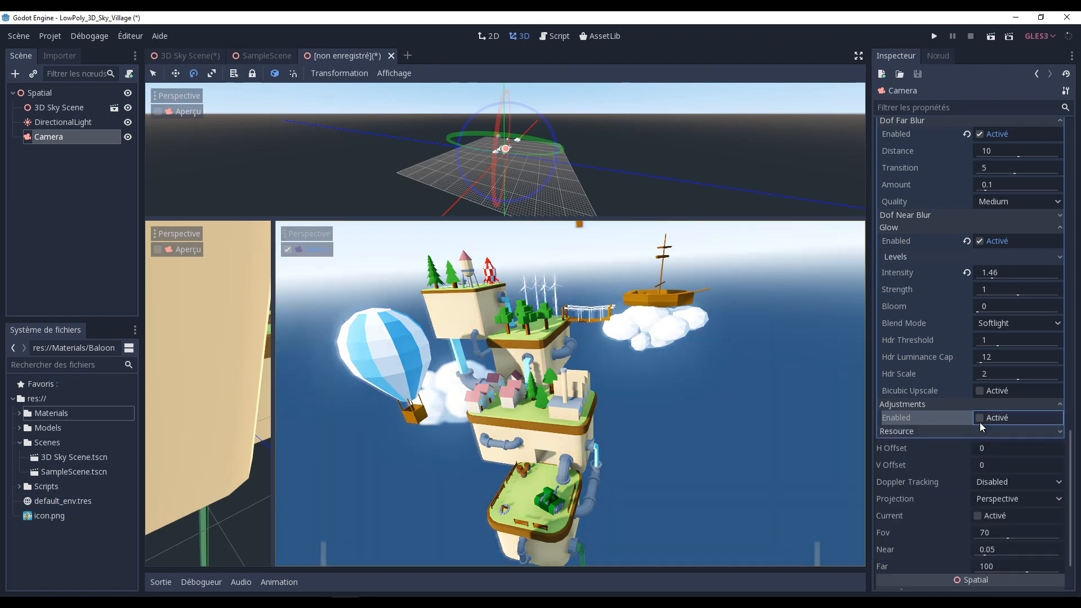
pyautogui.click(980, 420)
pyautogui.click(919, 499)
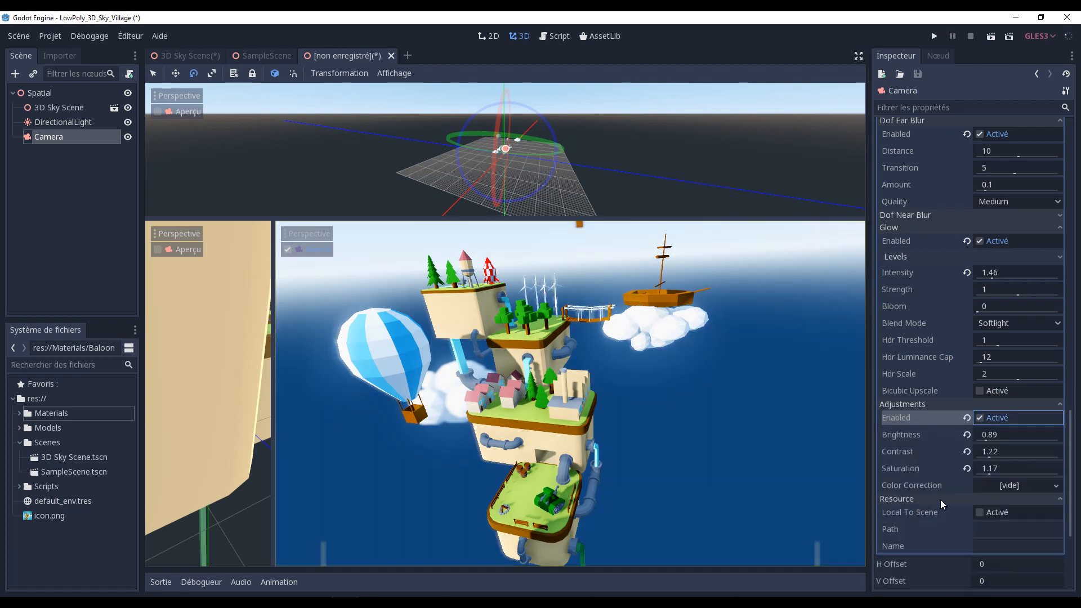
# Step: Review the camera environment settings from the background and sky through fog, tonemap, SSAO, far blur and glow
pyautogui.moveTo(1069, 442); pyautogui.dragTo(1052, 143)
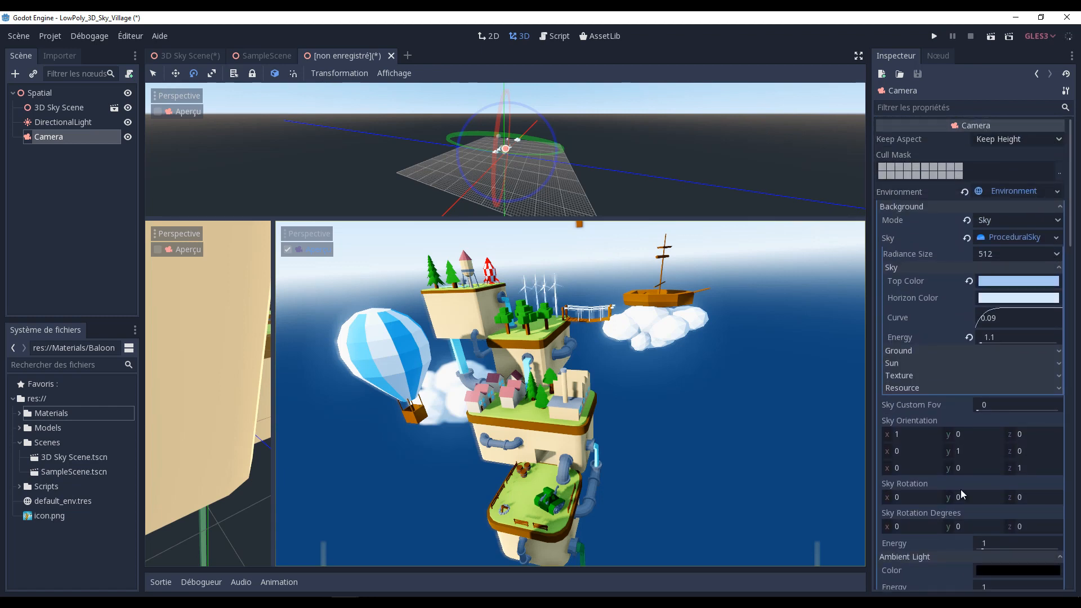
pyautogui.scroll(-5, 958, 458)
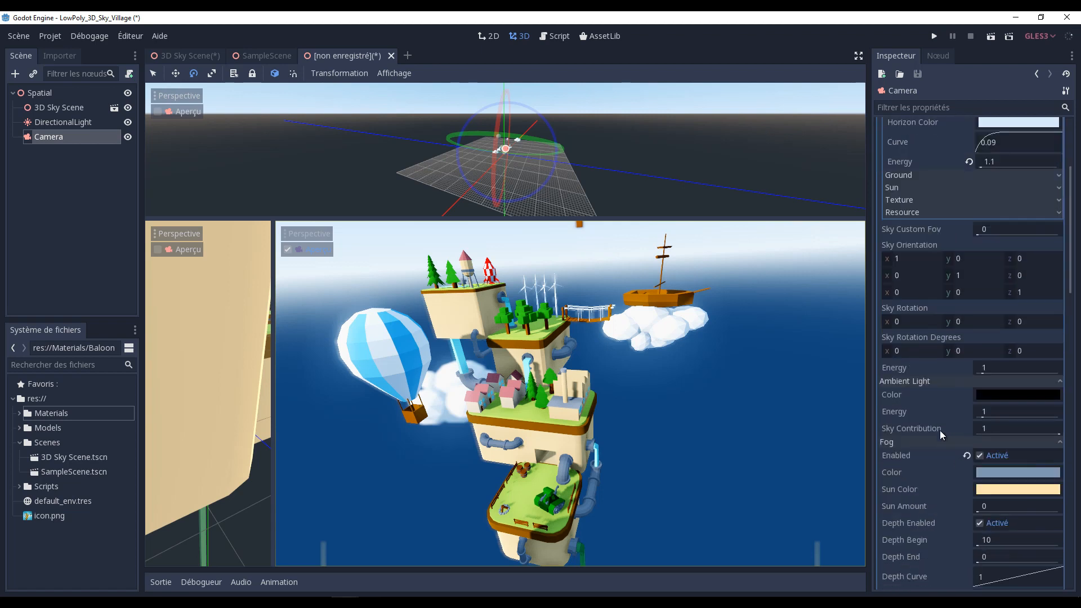
pyautogui.scroll(-10, 917, 405)
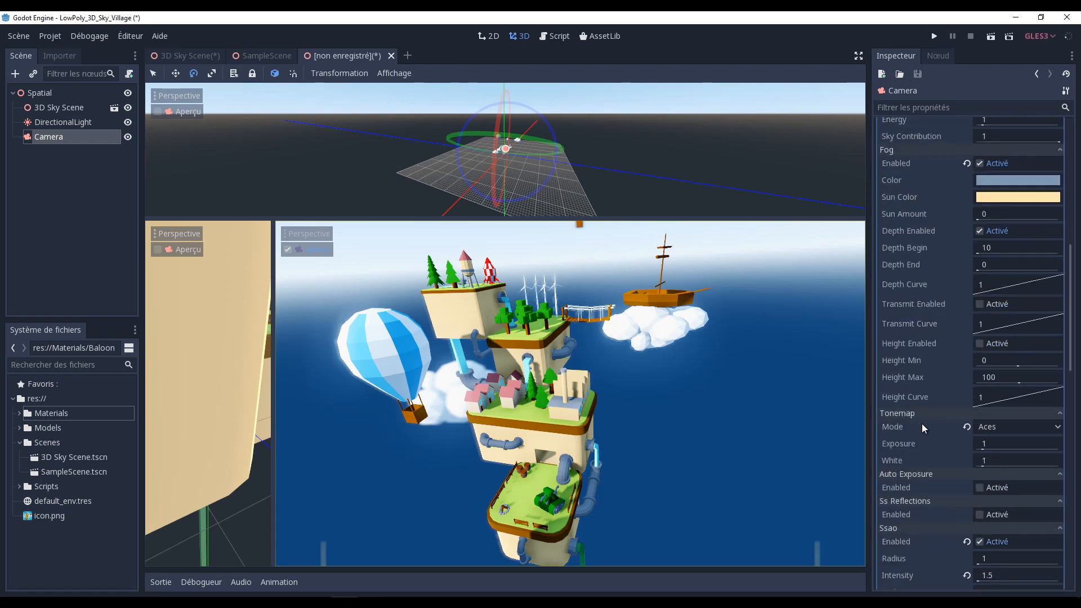
pyautogui.scroll(-10, 917, 468)
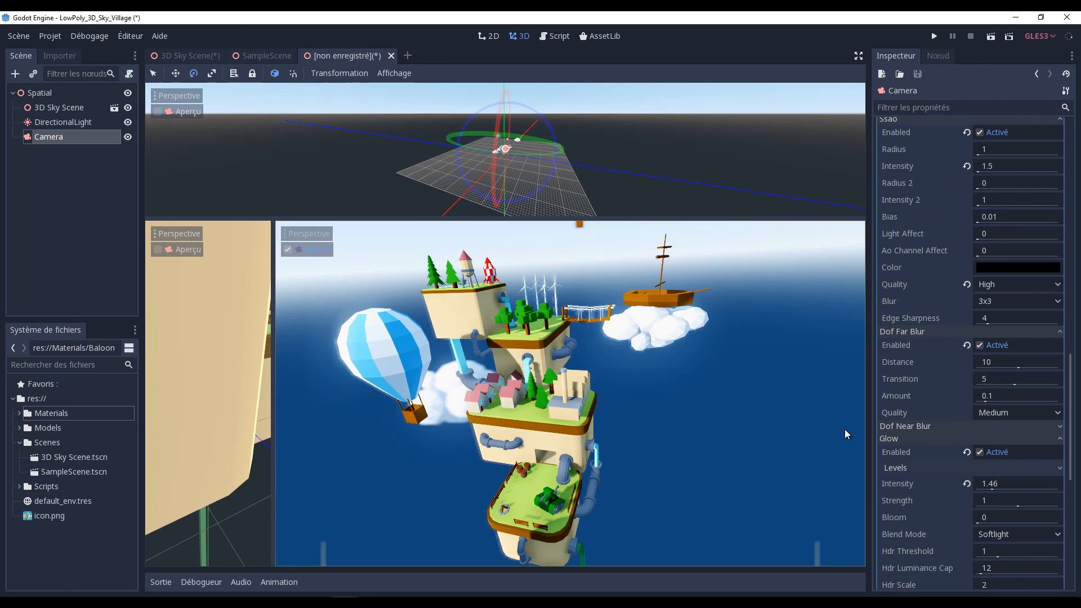
# Step: Enlarge the camera preview viewport and save the new scene as Test.tscn in the Scenes folder
pyautogui.moveTo(273, 219); pyautogui.dragTo(225, 116)
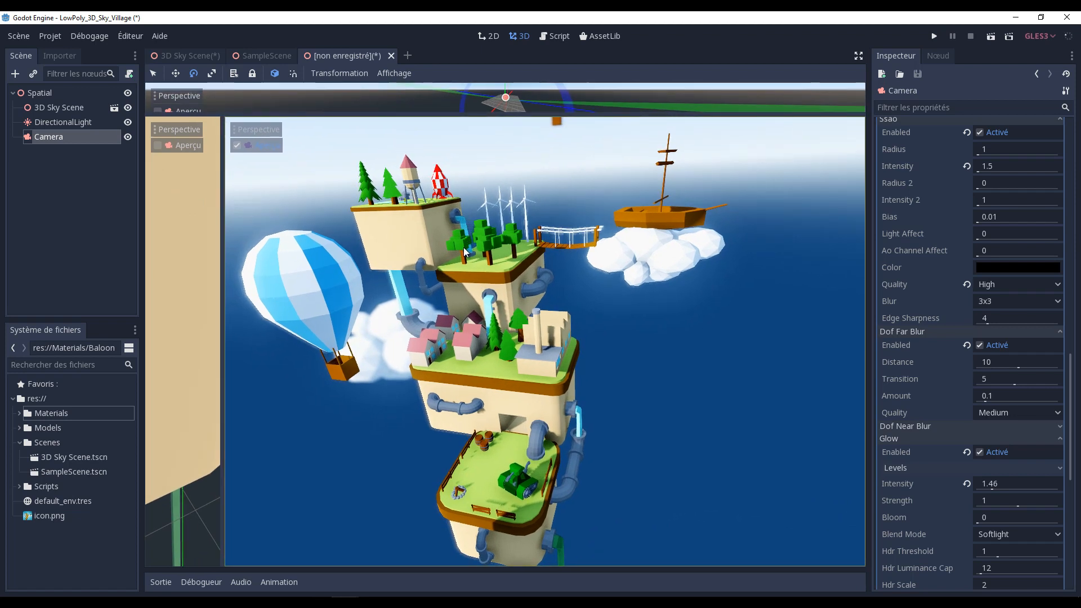
pyautogui.click(19, 36)
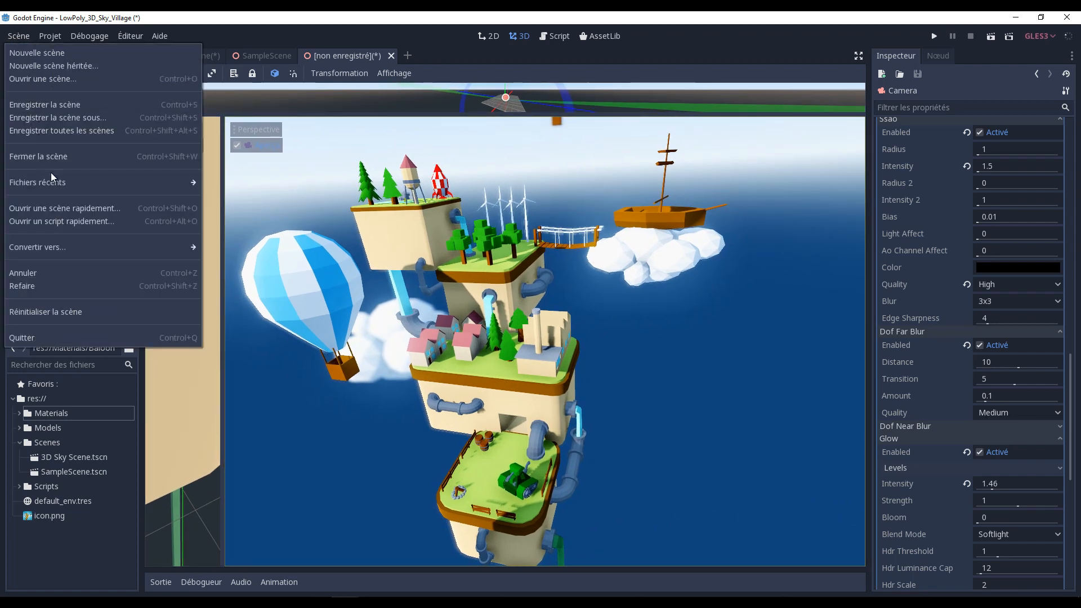
pyautogui.click(46, 106)
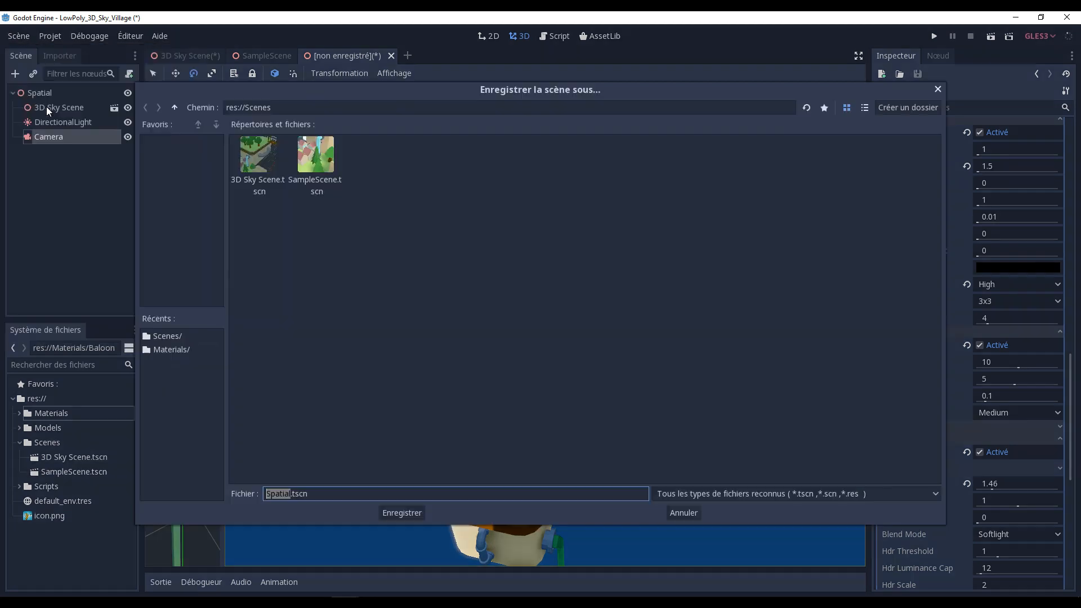
pyautogui.write('Test')
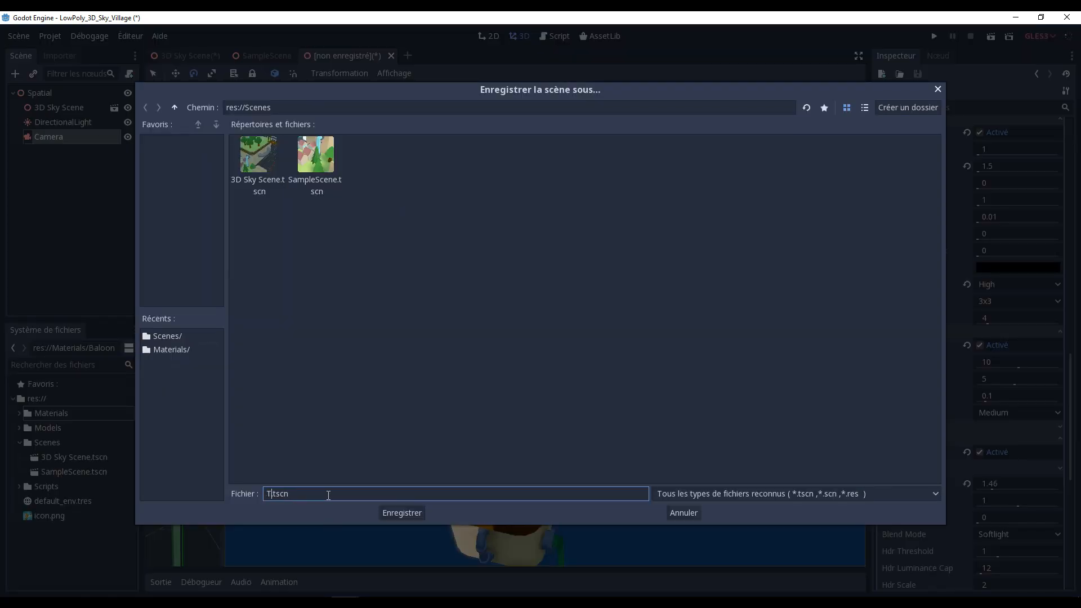
pyautogui.click(411, 514)
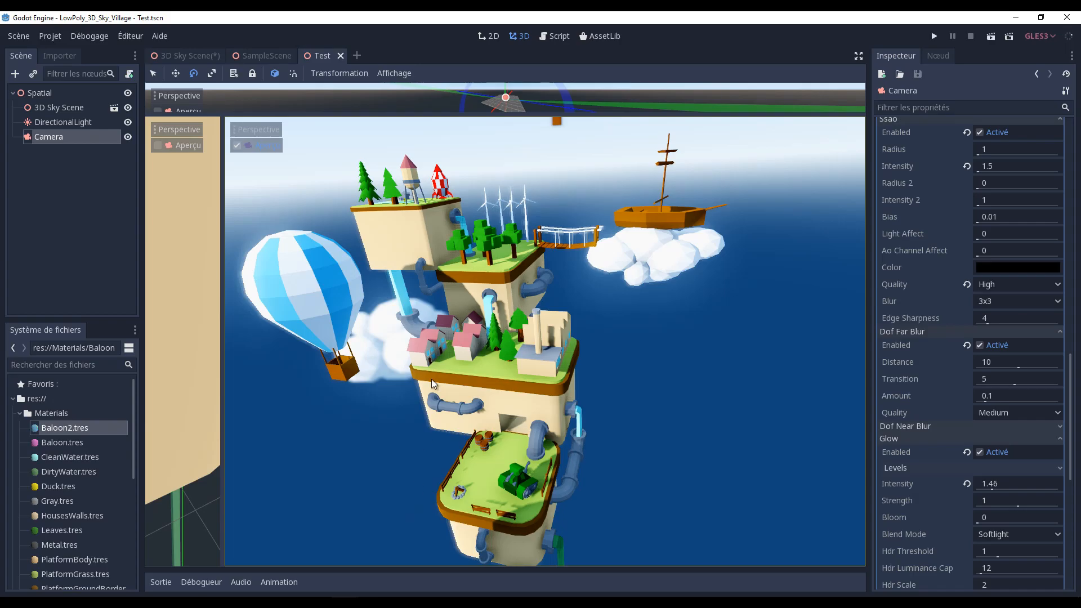
# Step: Open the 3D Sky Scene file to examine its models up close and return to the Test scene
pyautogui.click(19, 414)
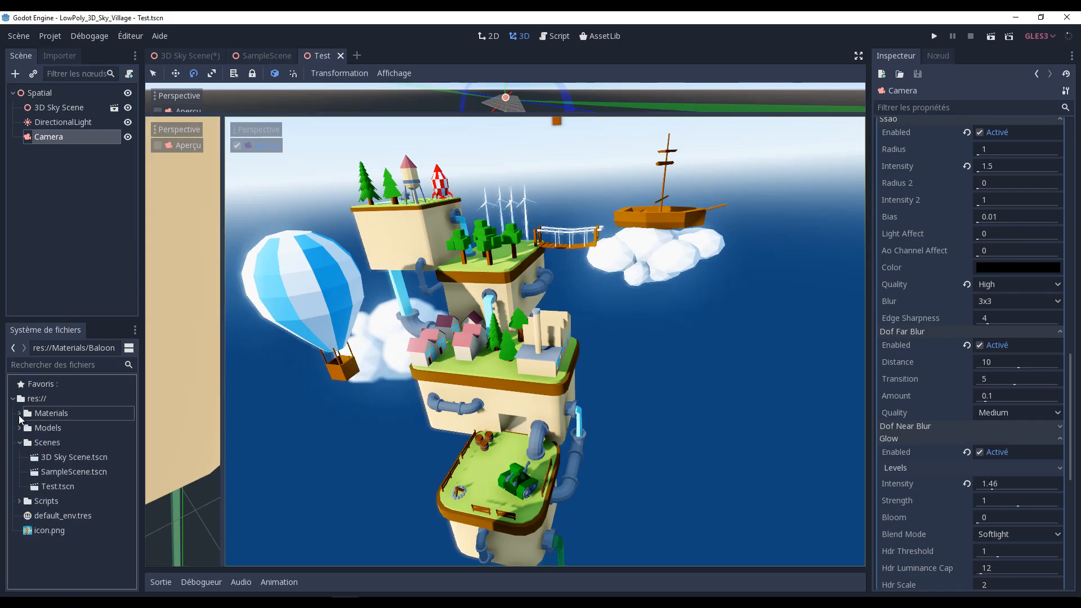
pyautogui.doubleClick(70, 458)
pyautogui.scroll(8, 525, 403)
pyautogui.moveTo(525, 404); pyautogui.dragTo(147, 457, button='middle')
pyautogui.scroll(-6, 529, 389)
pyautogui.doubleClick(59, 485)
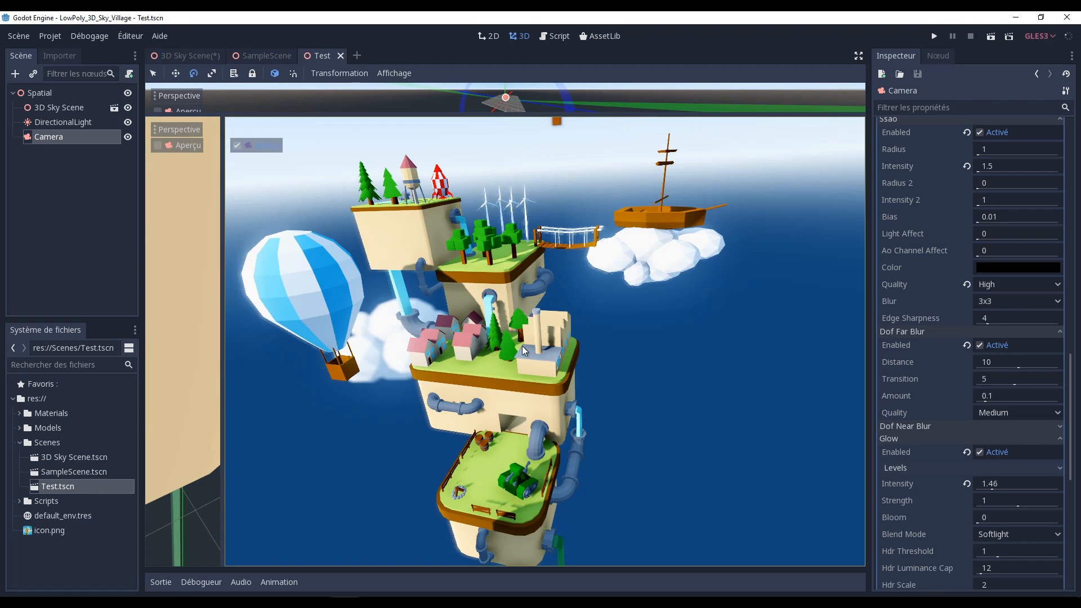
# Step: Open the SampleScene file and run that scene
pyautogui.doubleClick(63, 473)
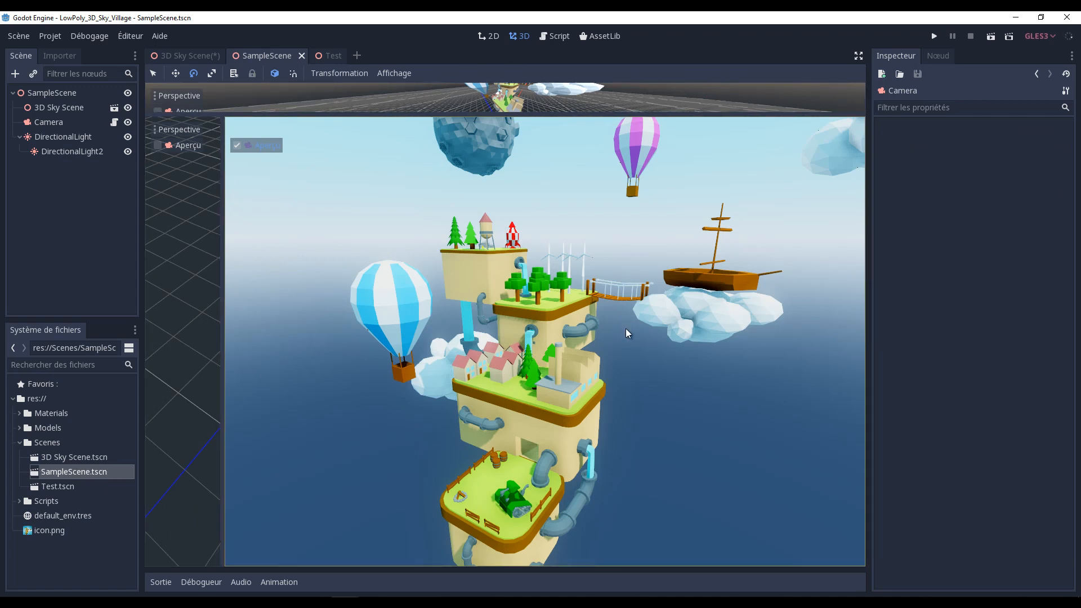
pyautogui.click(991, 36)
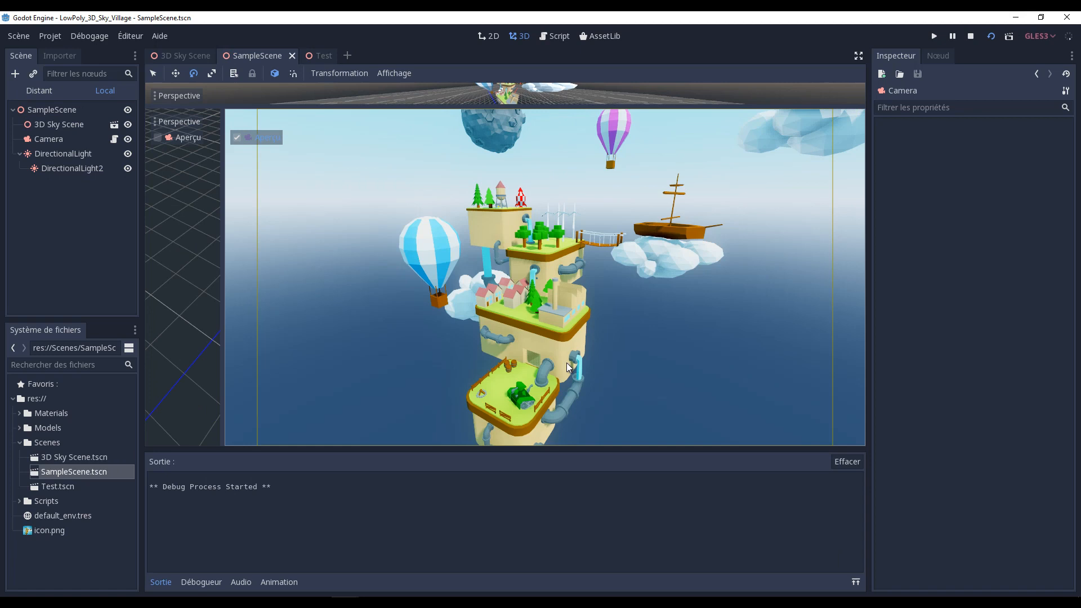